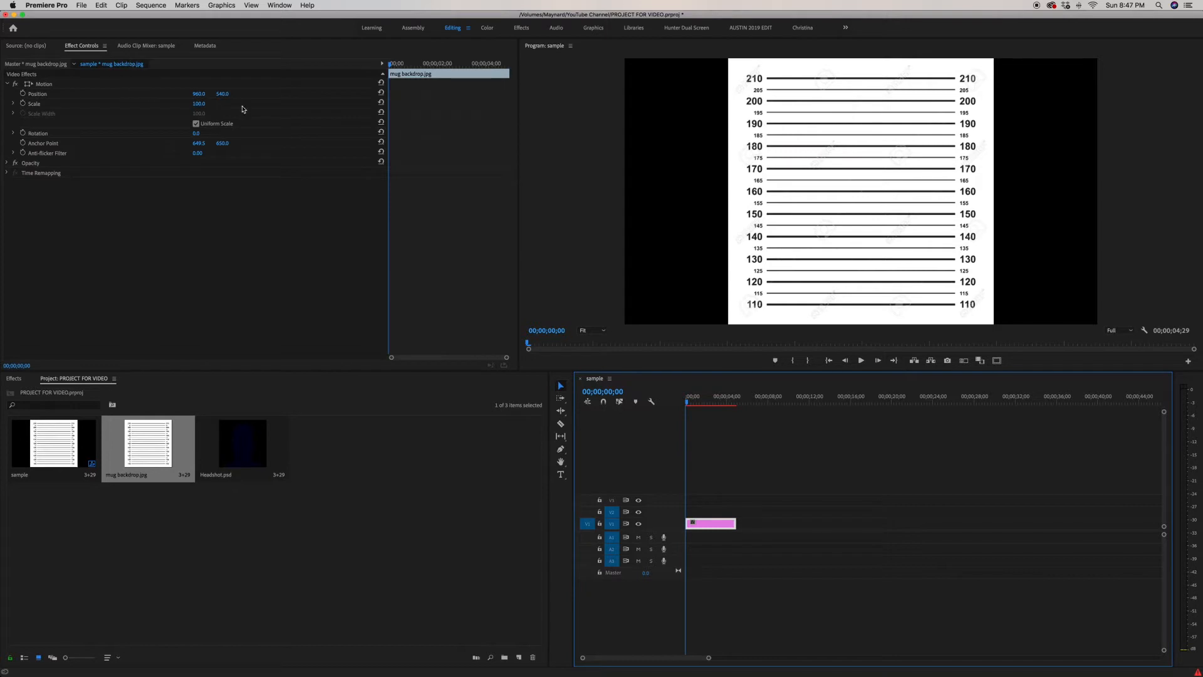
# Step: Scale the mug backdrop clip to 188 and place Headshot.psd on the track above it at the start of the sequence
pyautogui.moveTo(199, 103)
pyautogui.mouseDown()
pyautogui.moveTo(263, 103)
pyautogui.moveTo(202, 103)
pyautogui.mouseUp()
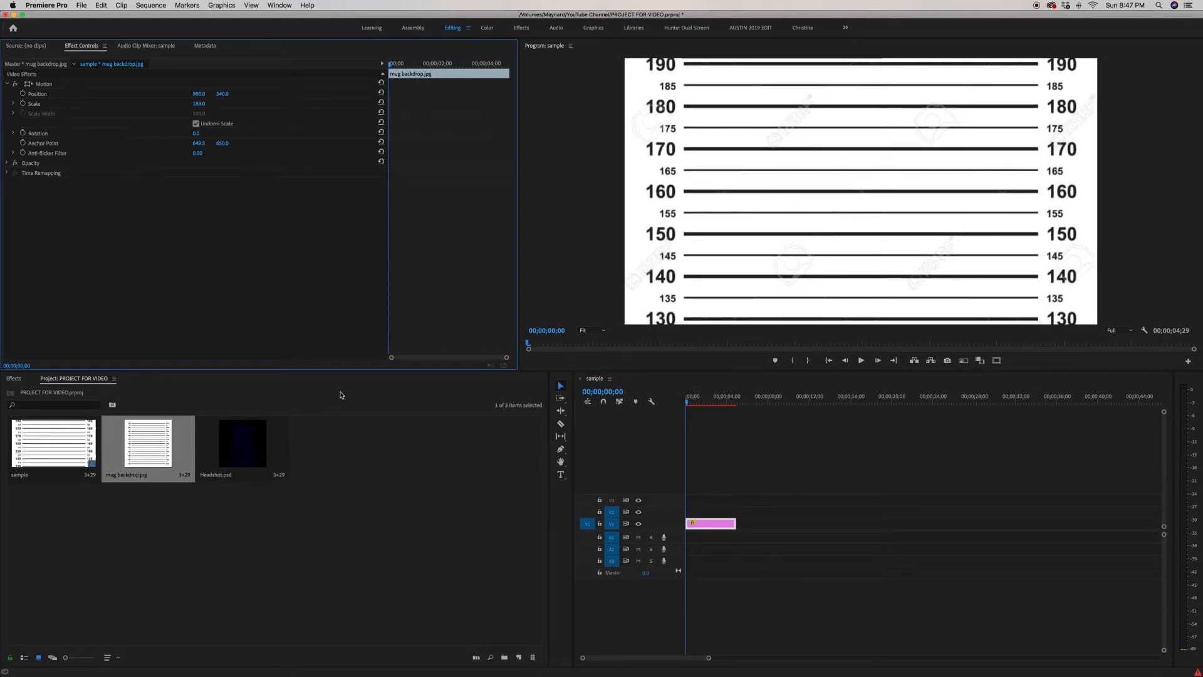
pyautogui.moveTo(267, 452); pyautogui.dragTo(677, 514)
pyautogui.click(725, 517)
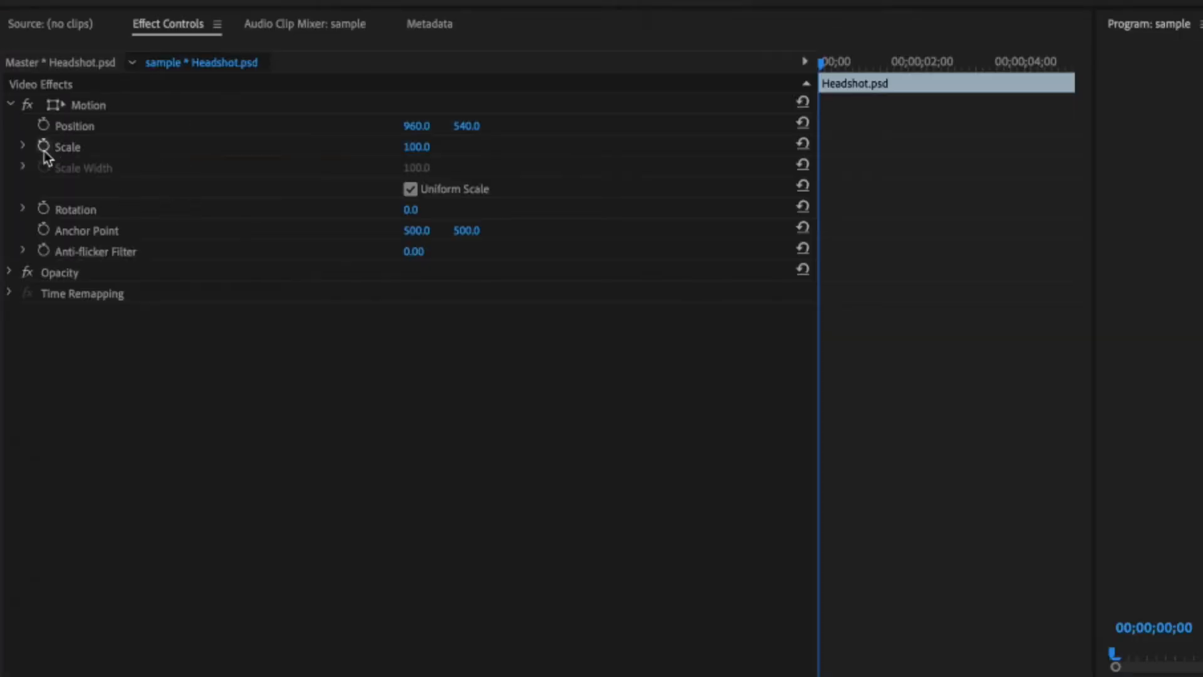
# Step: Keyframe the Headshot.psd clip's Scale from 100 at its start to 180 at 00;00;02;02
pyautogui.click(44, 147)
pyautogui.press('space')
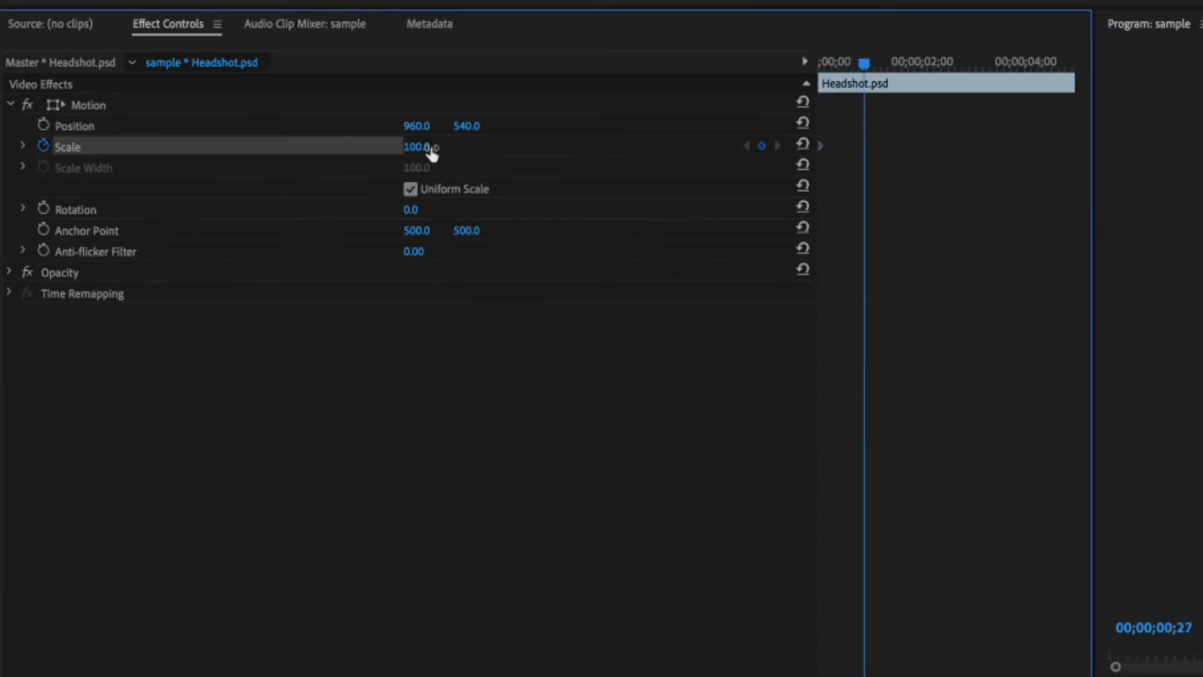
pyautogui.moveTo(425, 153); pyautogui.dragTo(448, 153)
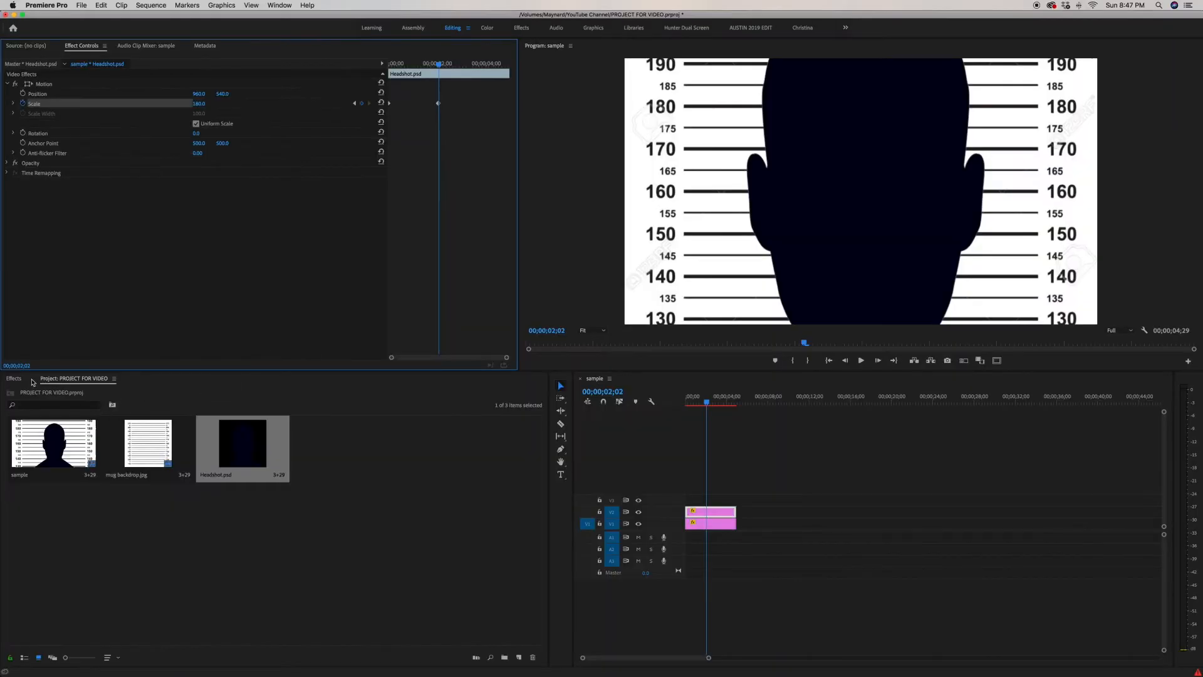
# Step: Find the Drop Shadow video effect and apply it to the Headshot.psd clip
pyautogui.click(17, 380)
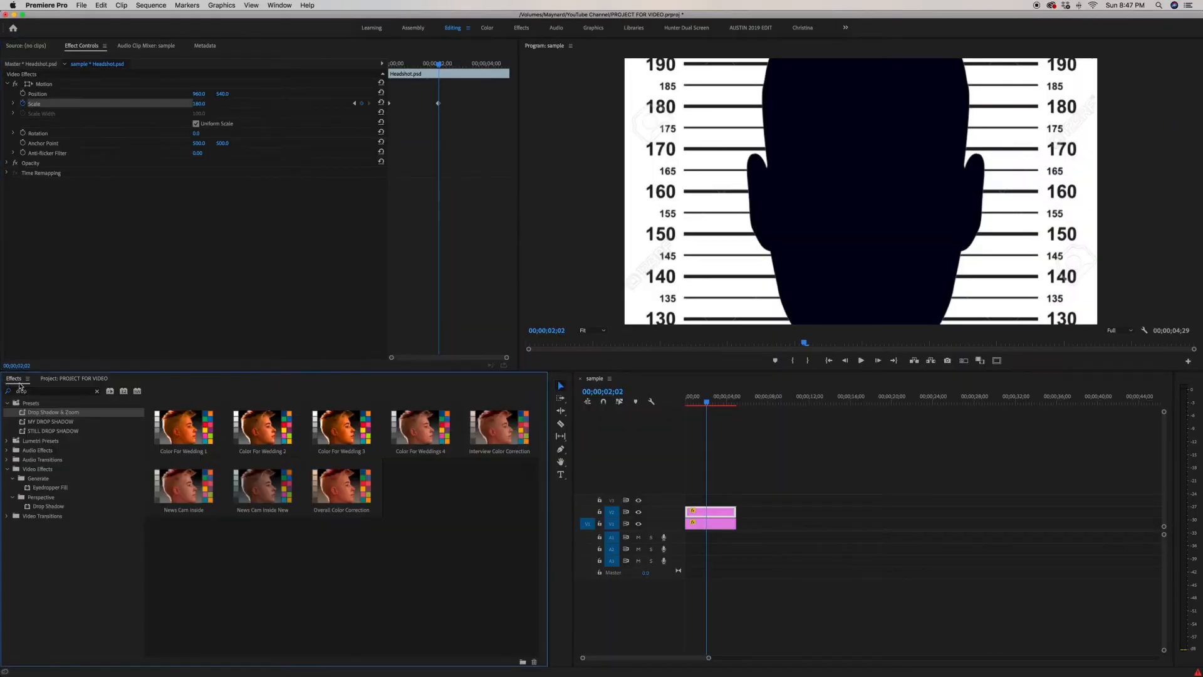
pyautogui.click(49, 394)
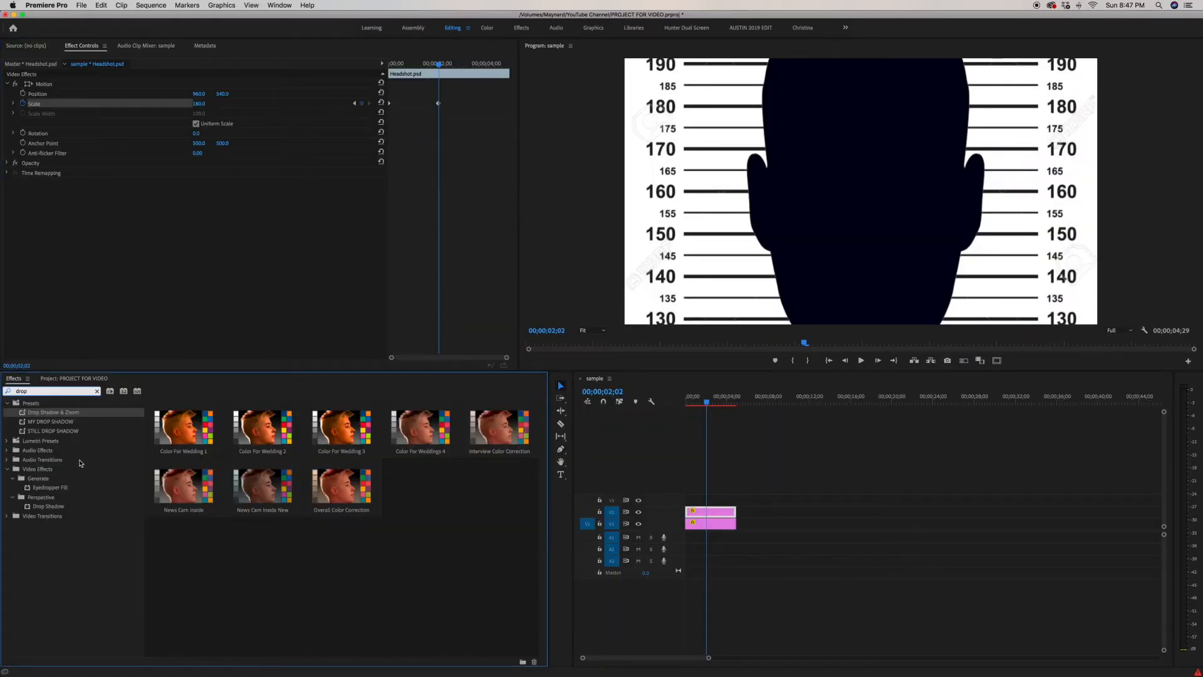
pyautogui.moveTo(55, 510); pyautogui.dragTo(703, 516)
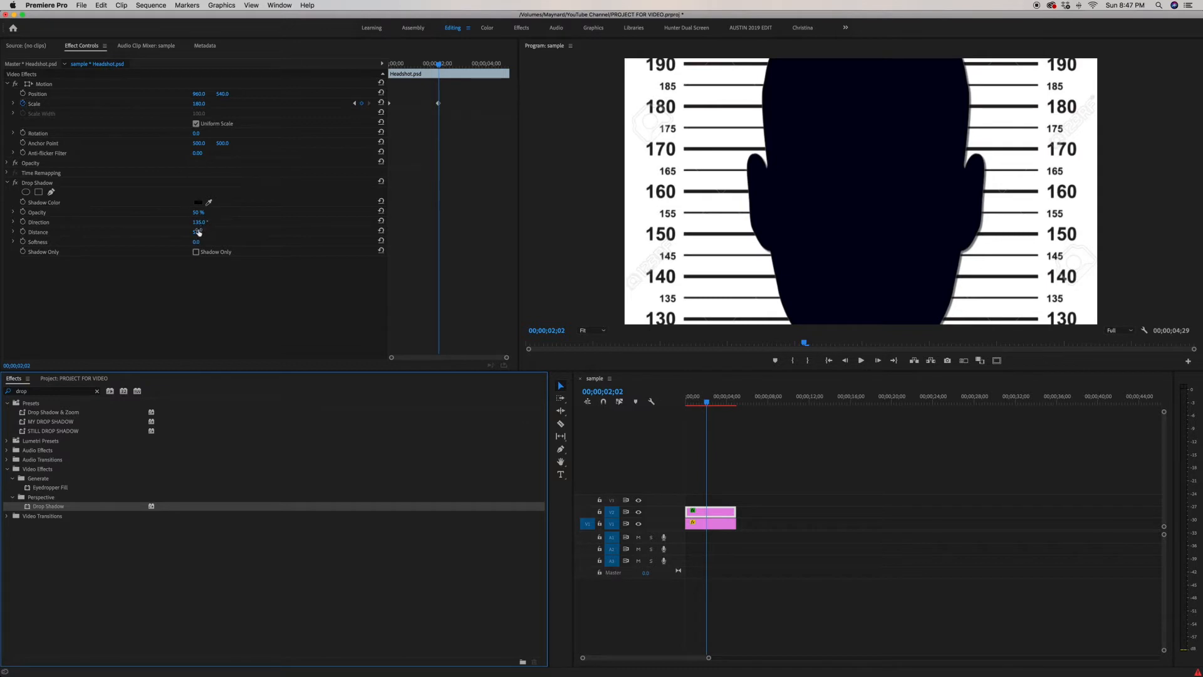
# Step: Set the shadow's Distance to 81 and Softness to 156, and turn on keyframing for both at 00;00;02;02
pyautogui.moveTo(197, 232); pyautogui.dragTo(274, 242)
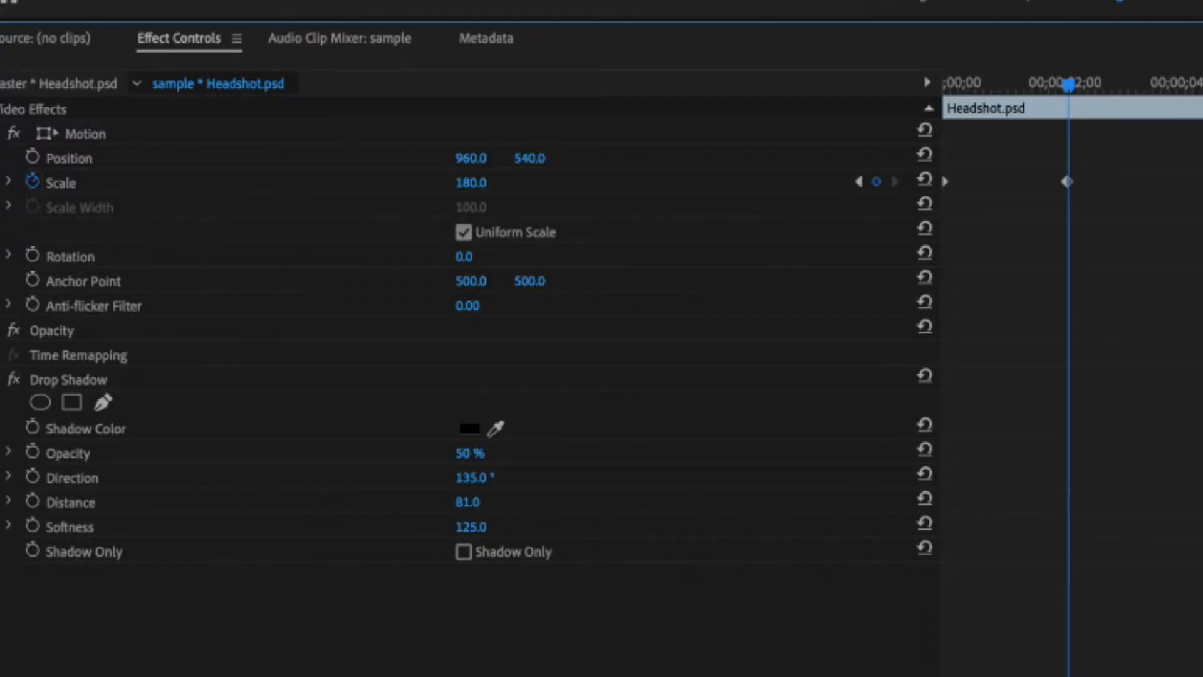
pyautogui.moveTo(470, 527); pyautogui.dragTo(487, 527)
pyautogui.click(30, 526)
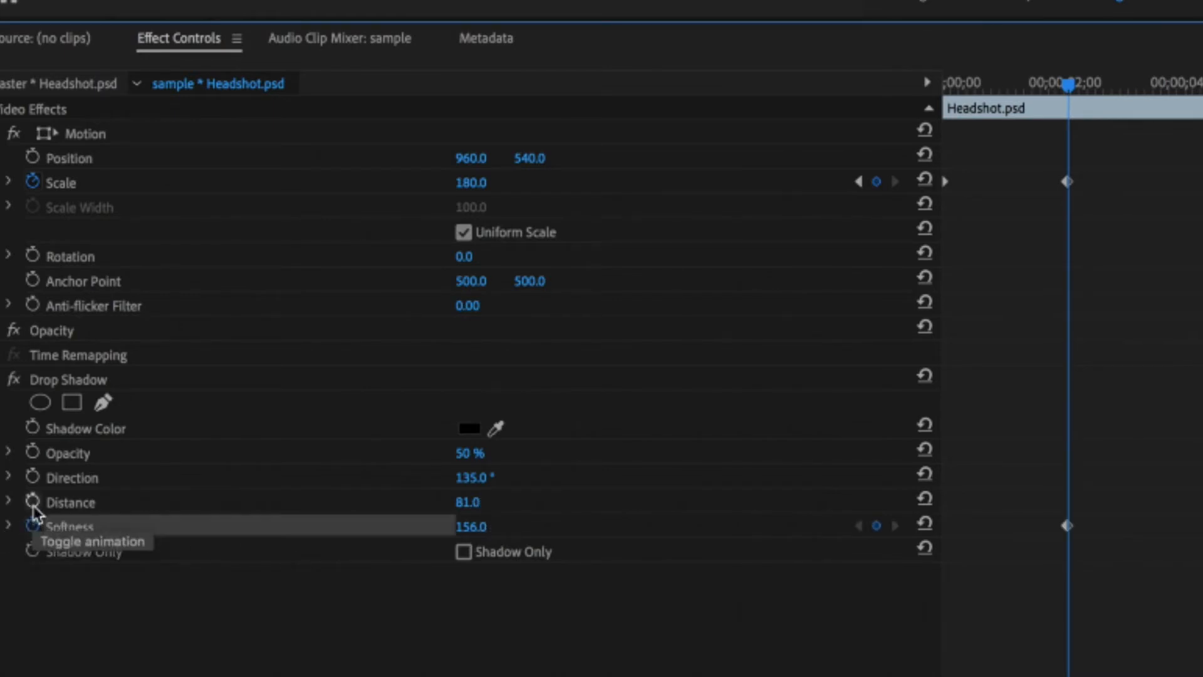
pyautogui.click(32, 503)
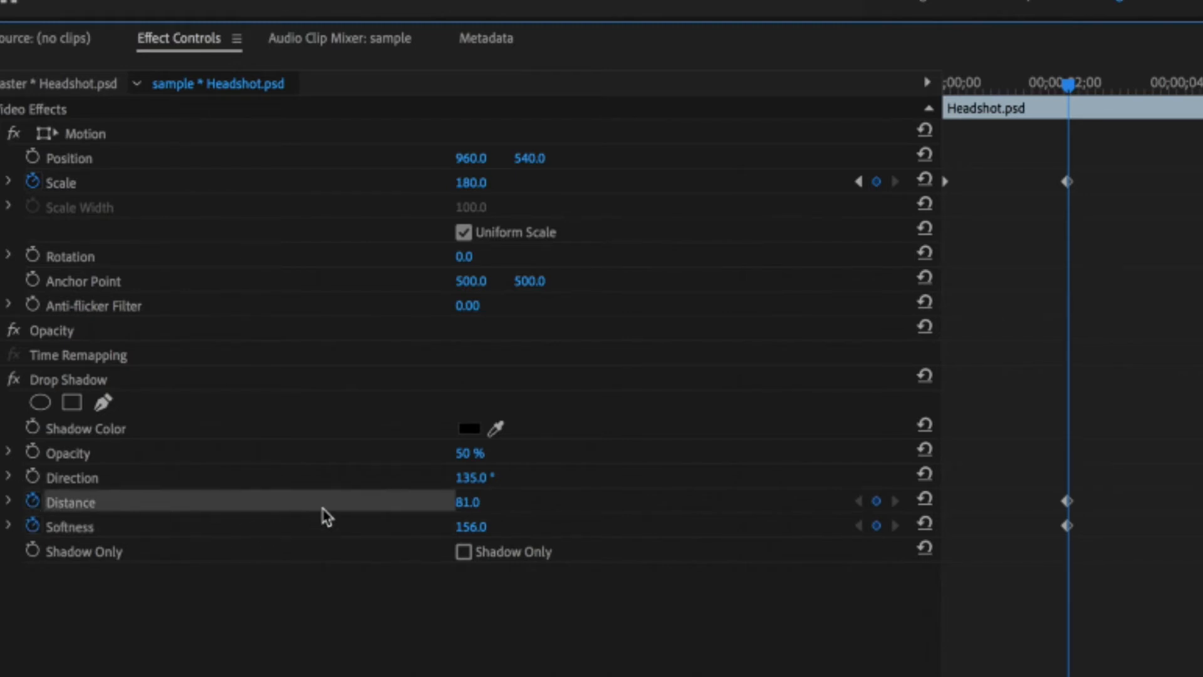
# Step: At the clip's start, set the shadow's Distance to 23 and Softness to 43, and play back the animation
pyautogui.press('Home')
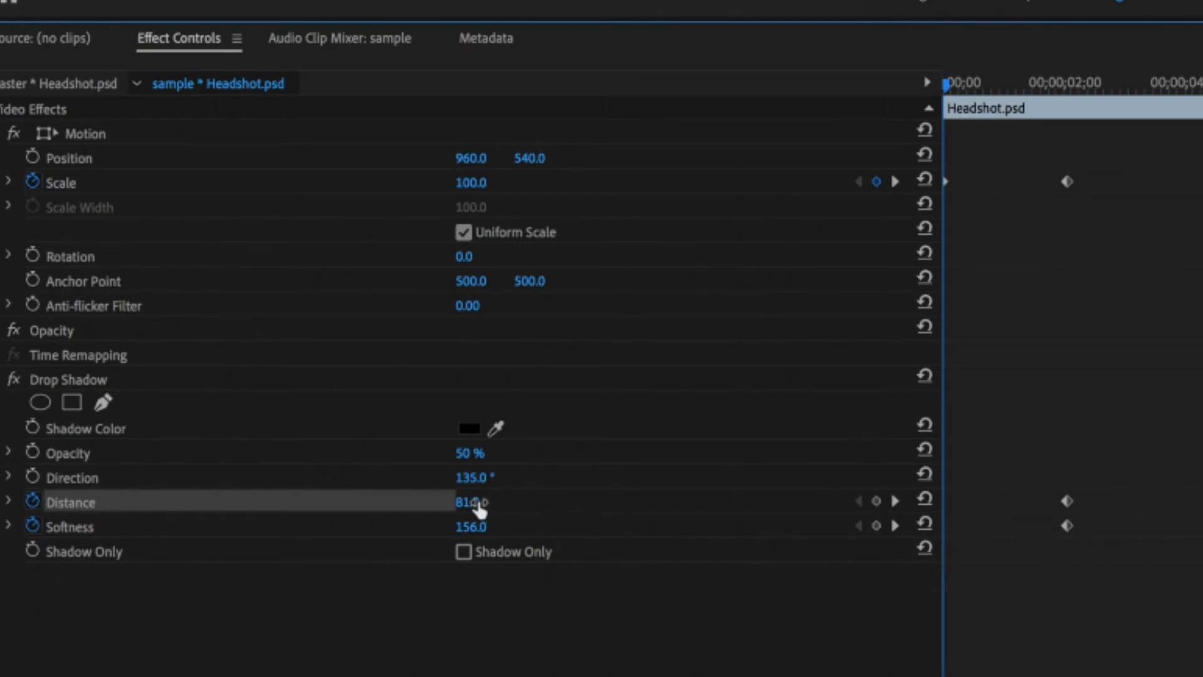
pyautogui.moveTo(470, 502); pyautogui.dragTo(387, 527)
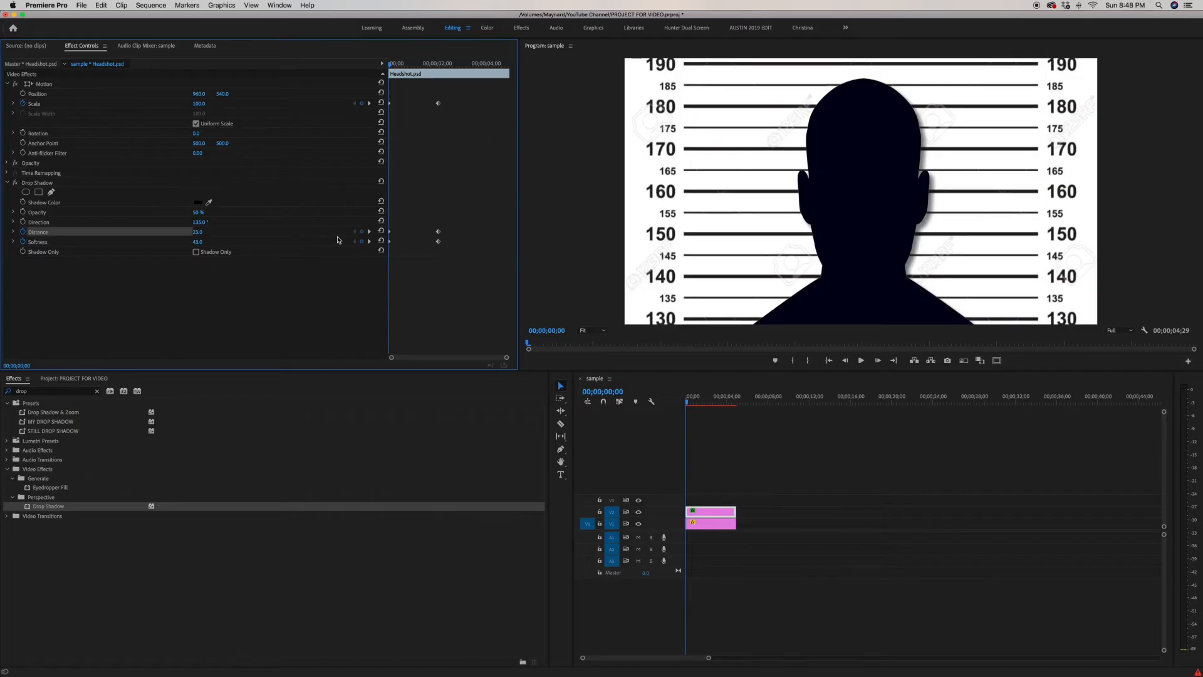
pyautogui.press('space')
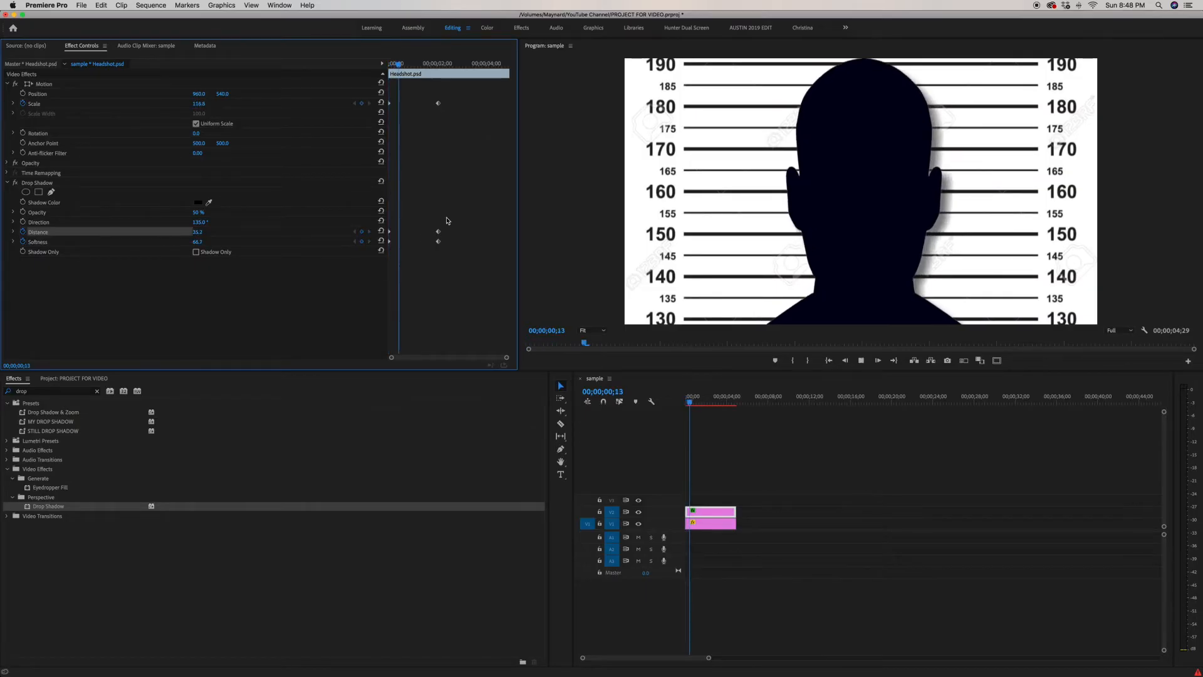
pyautogui.press('space')
# Step: Apply Ease In to the ending Distance and Softness keyframes and Ease Out to their starting keyframes
pyautogui.moveTo(454, 218); pyautogui.dragTo(433, 243)
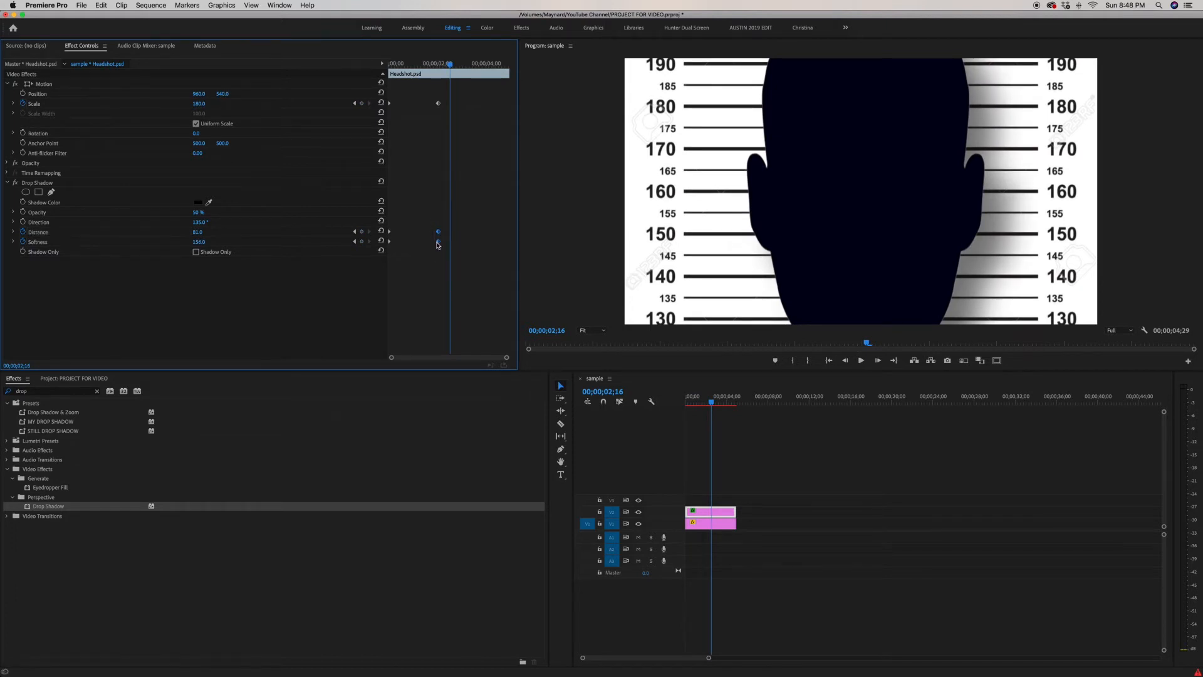
pyautogui.rightClick(438, 244)
pyautogui.click(482, 383)
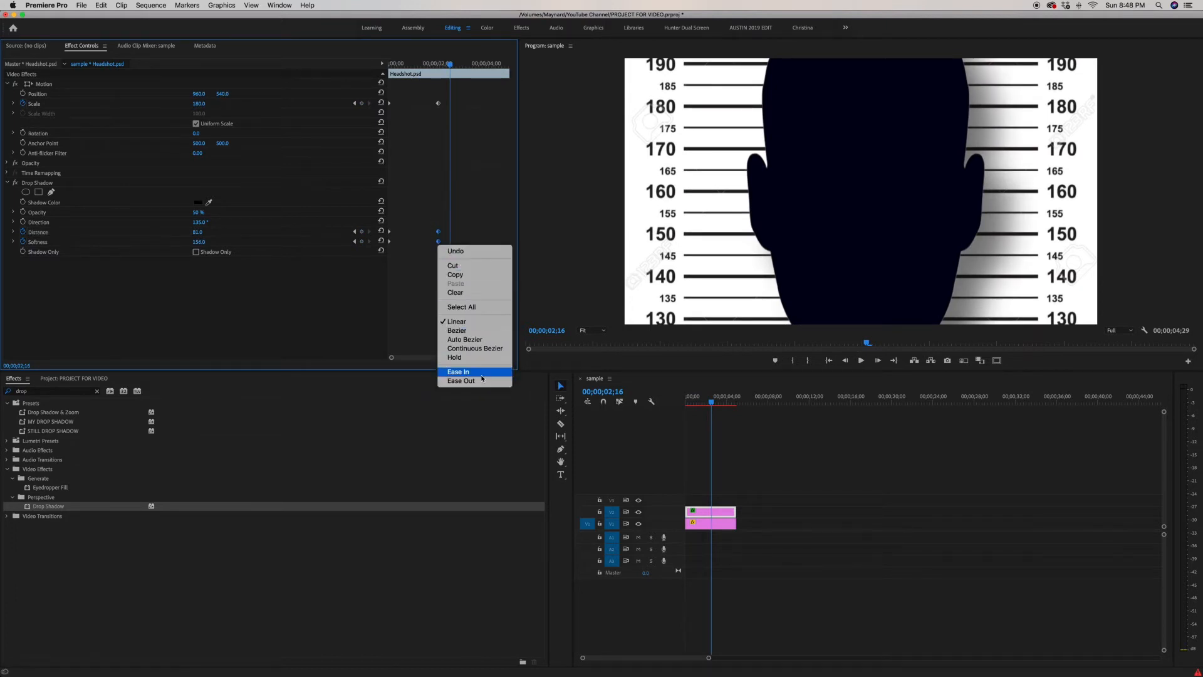
pyautogui.rightClick(391, 246)
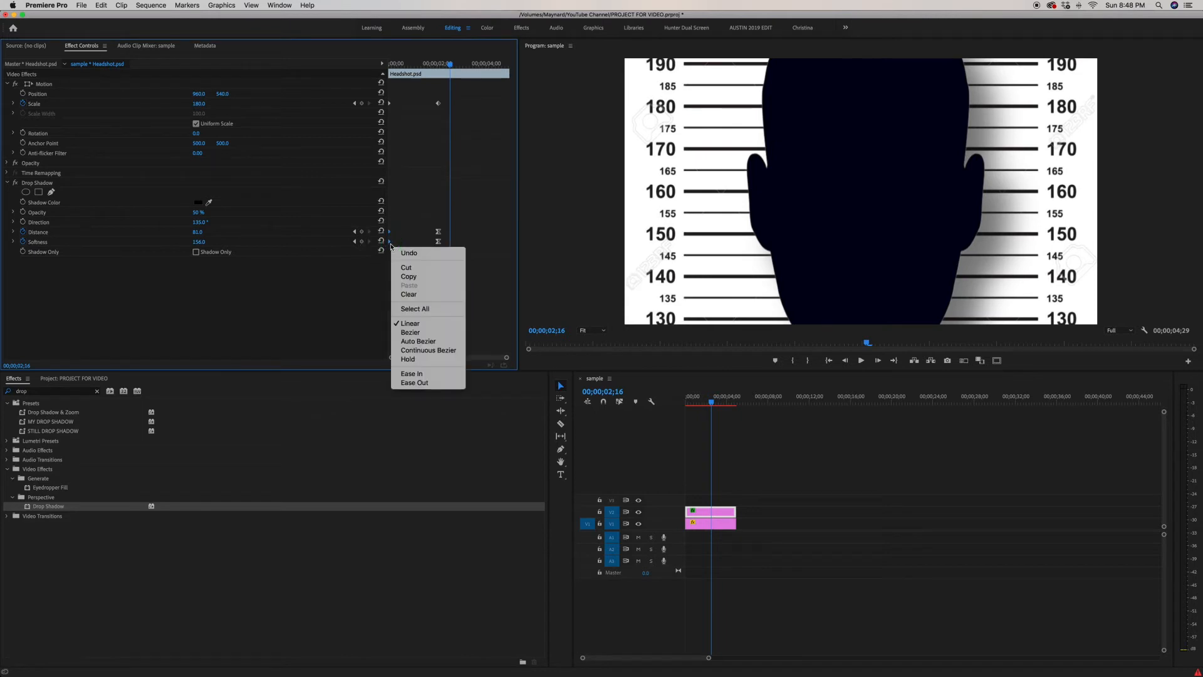
pyautogui.click(433, 382)
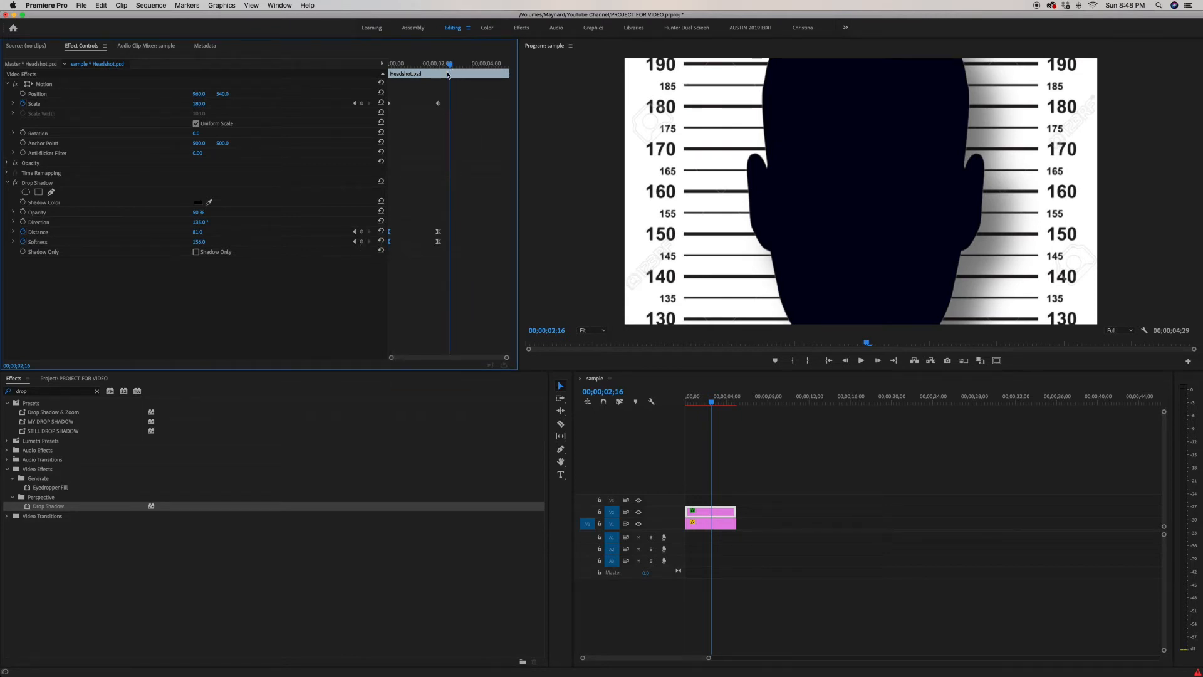
# Step: Apply Ease In to the ending Scale keyframe and Ease Out to the starting one, and play the clip from the beginning
pyautogui.rightClick(445, 104)
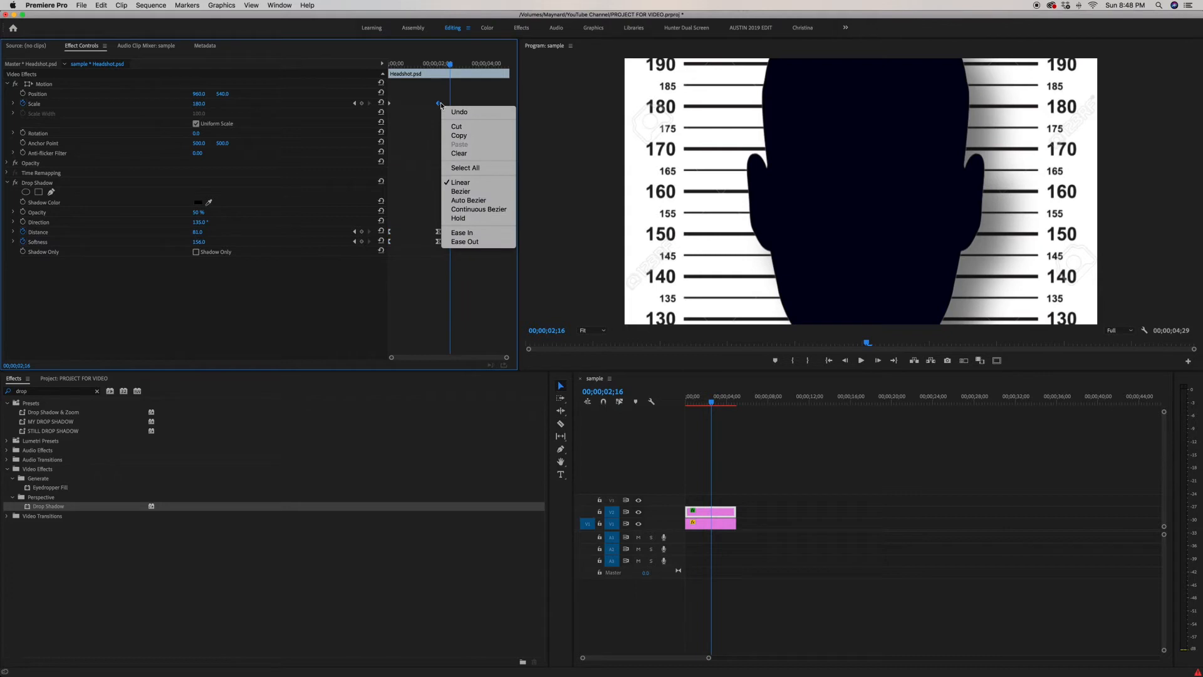
pyautogui.click(477, 232)
pyautogui.rightClick(390, 104)
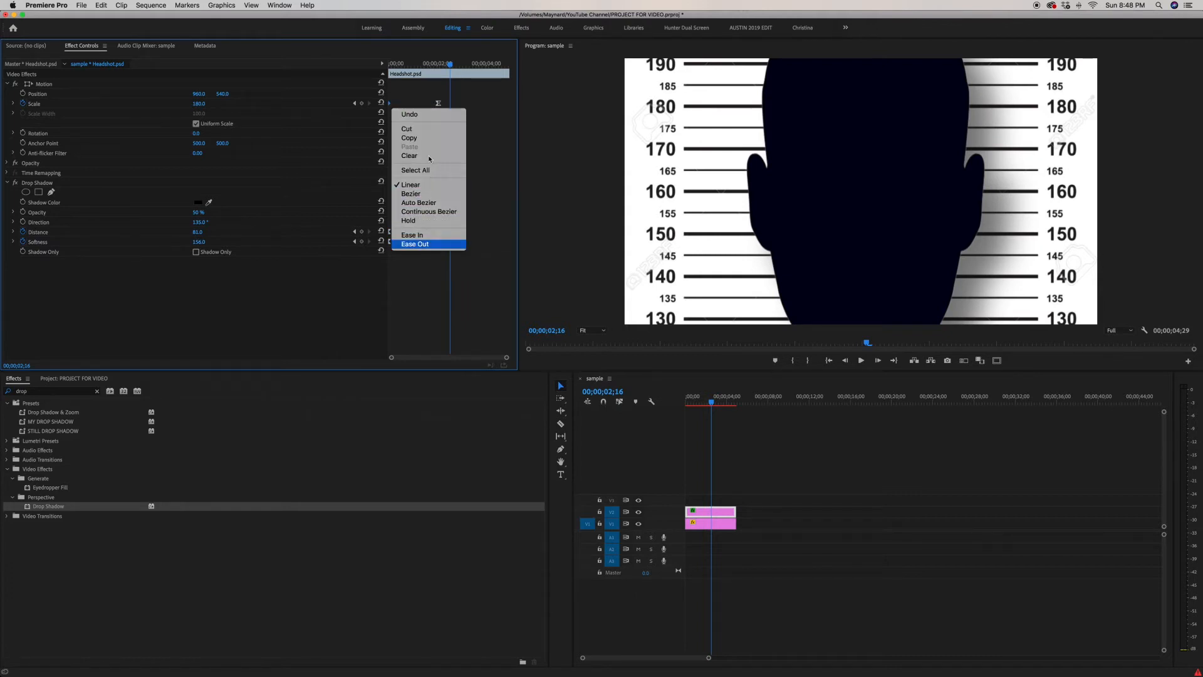
pyautogui.click(433, 245)
pyautogui.moveTo(417, 64); pyautogui.dragTo(390, 70)
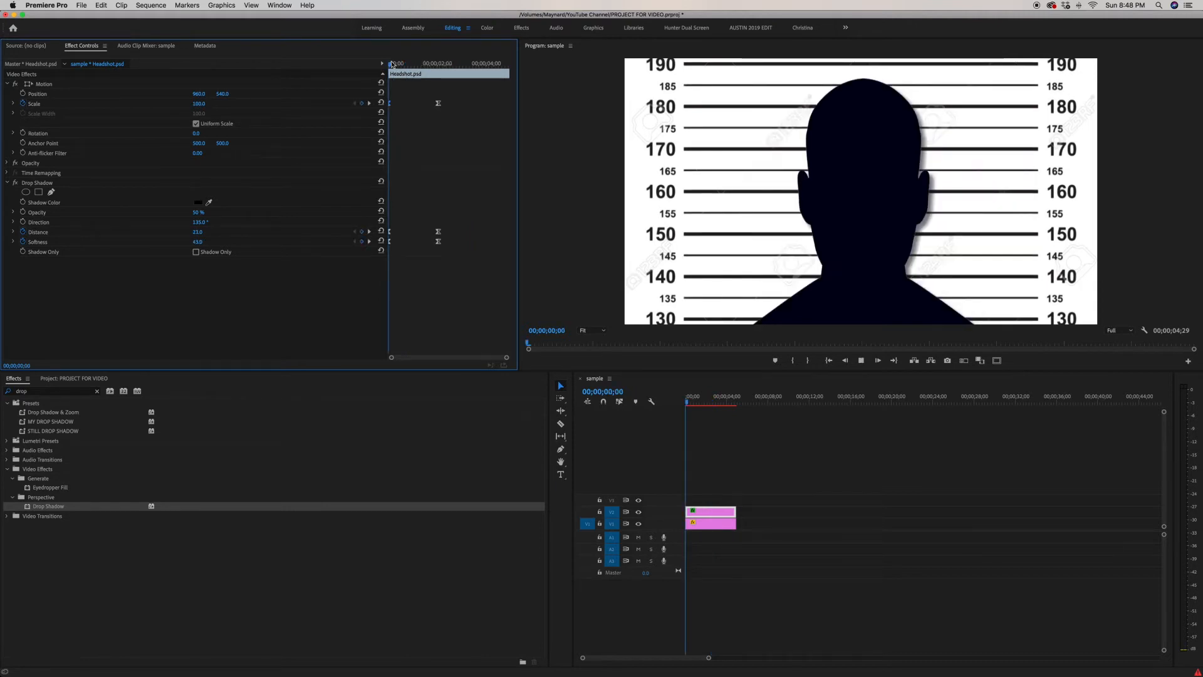
pyautogui.press('space')
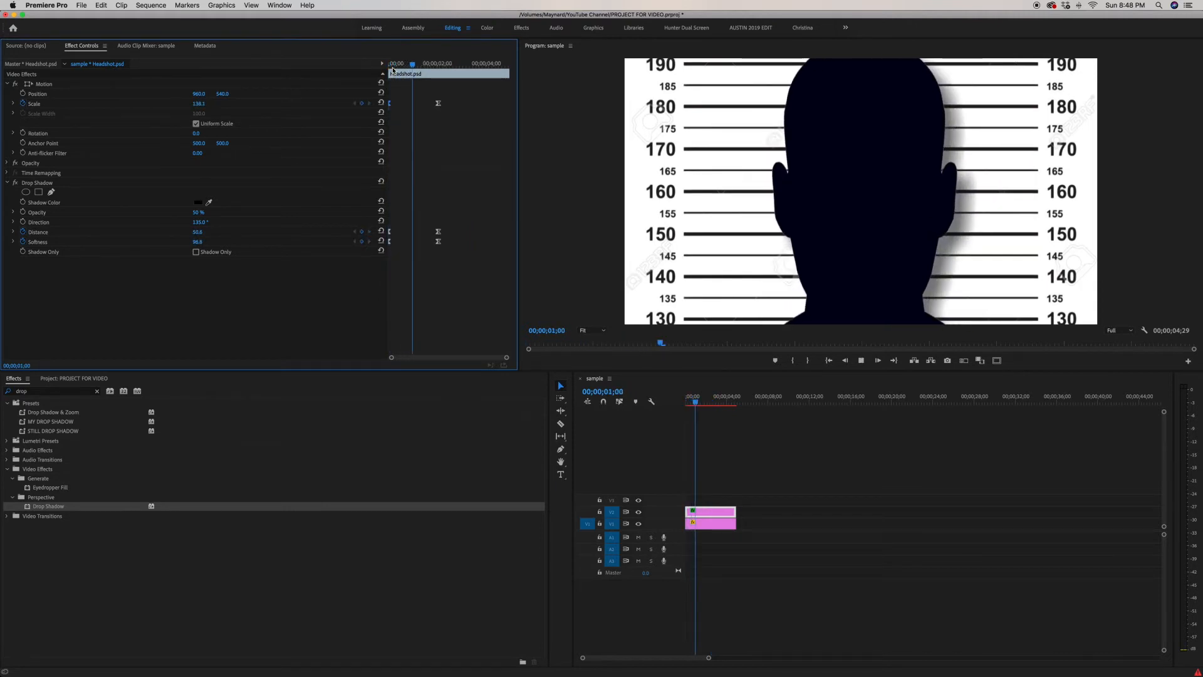
pyautogui.press('space')
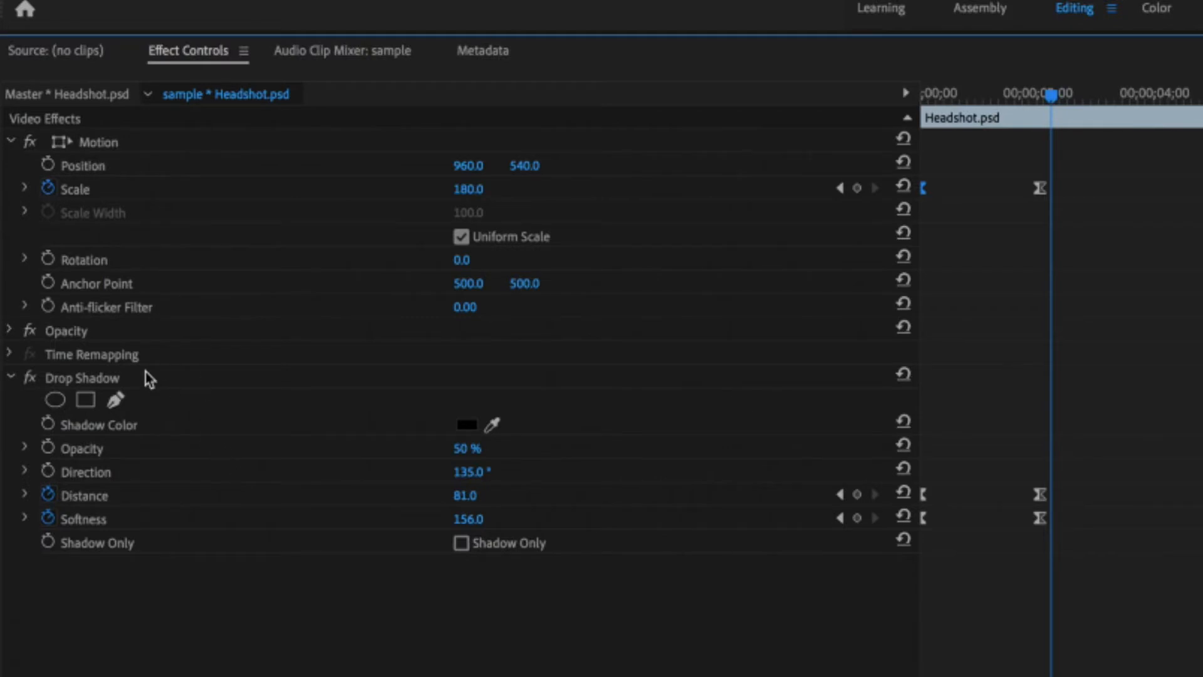
# Step: Save the clip's Motion and Drop Shadow effects together as a Scale-type preset named "Drop Shadow & Zoom"
pyautogui.click(95, 382)
pyautogui.keyDown('ctrl'); pyautogui.click(129, 143); pyautogui.keyUp('ctrl')
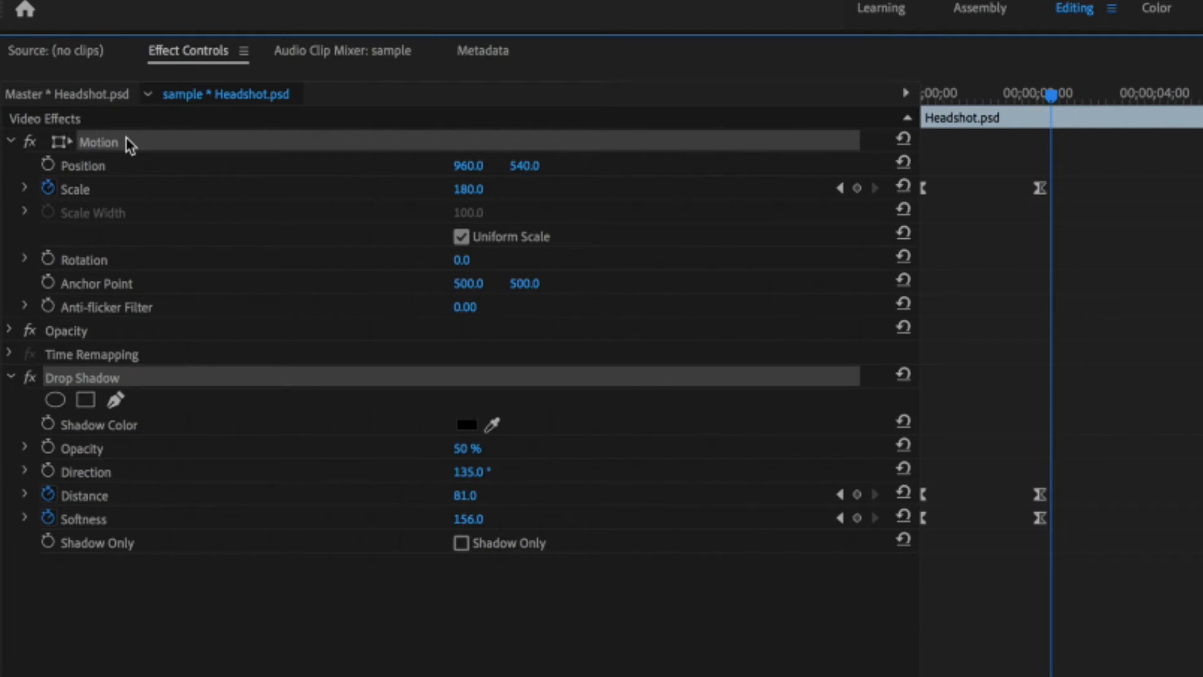
pyautogui.rightClick(128, 143)
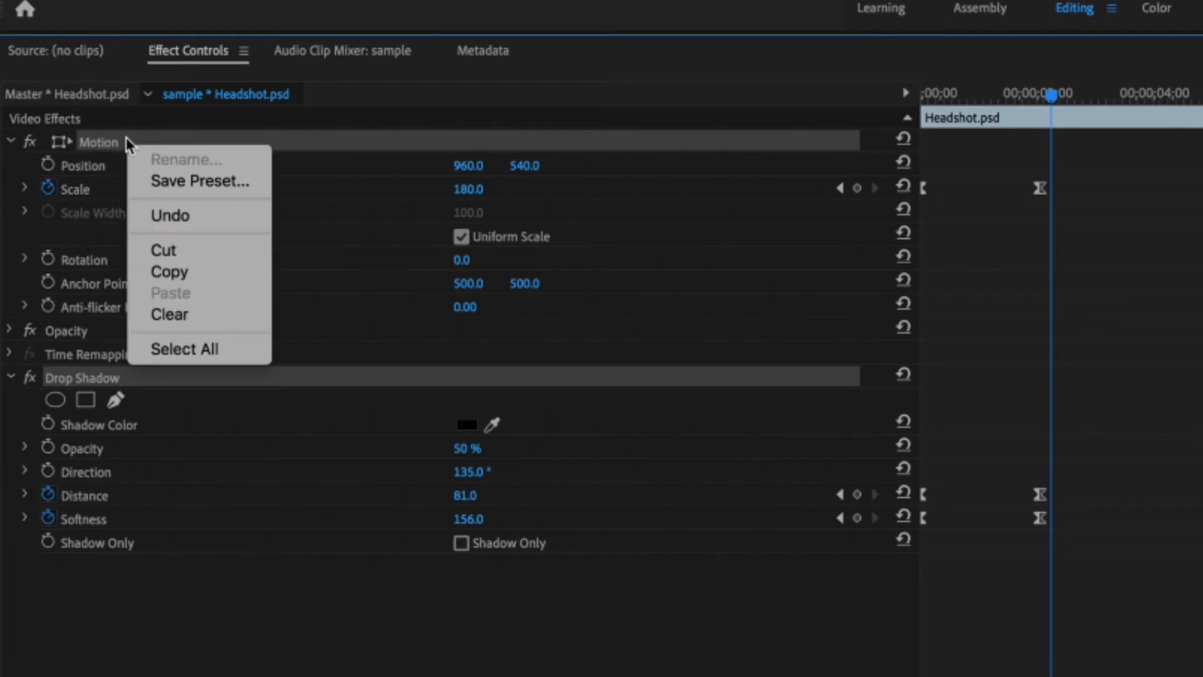
pyautogui.click(187, 196)
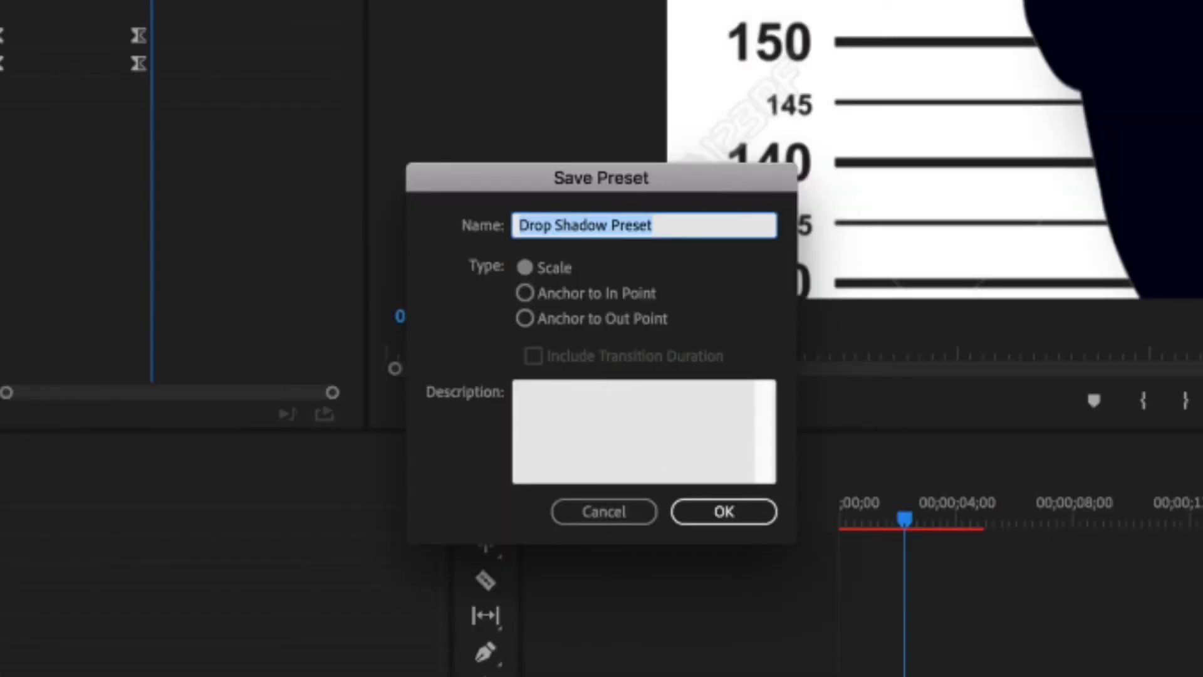
pyautogui.write('Dt')
pyautogui.press('BackSpace')
pyautogui.write('rop Shadow &')
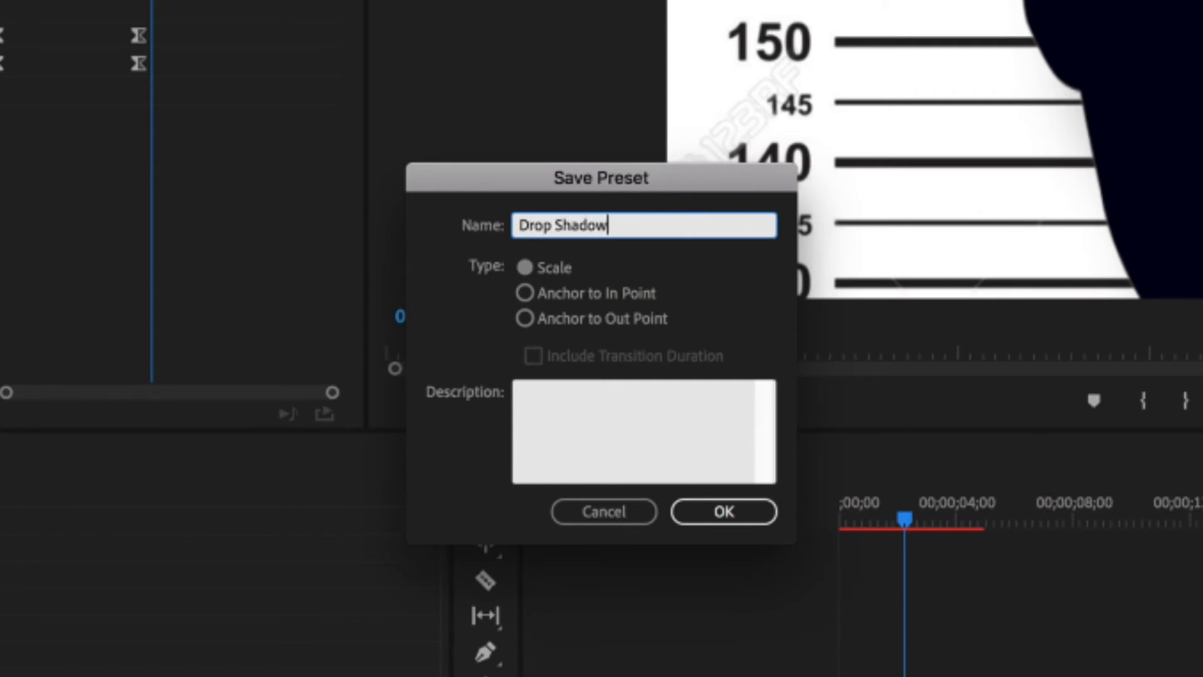
pyautogui.write(' Zoom')
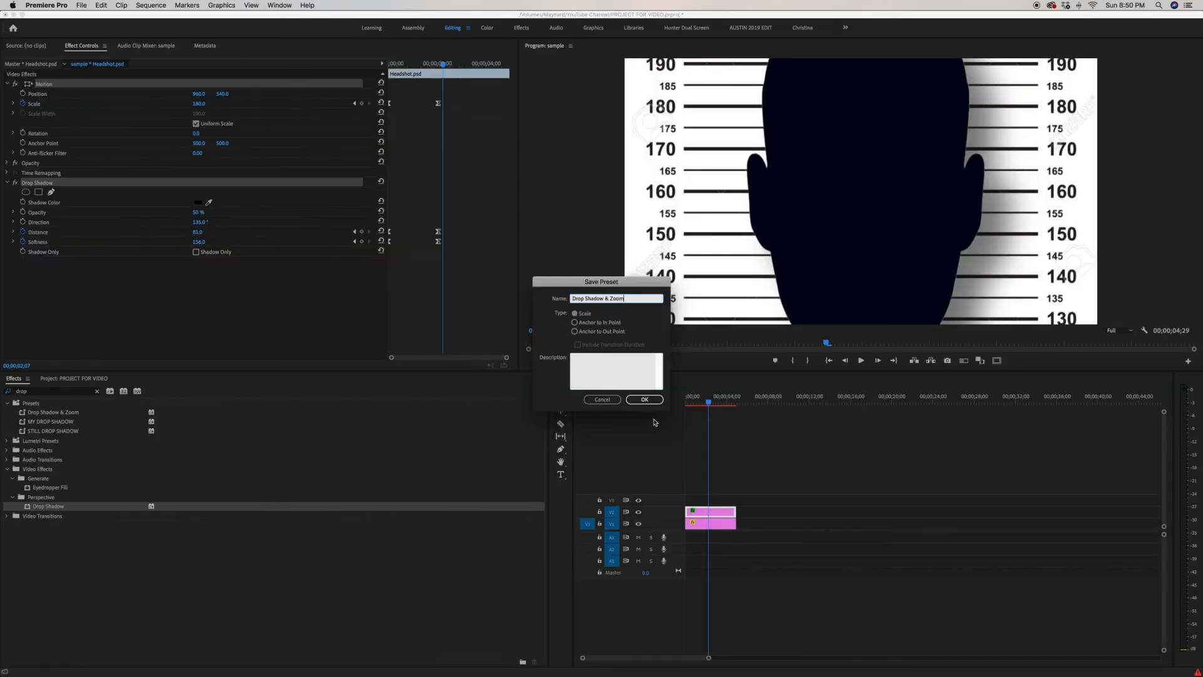
pyautogui.click(732, 518)
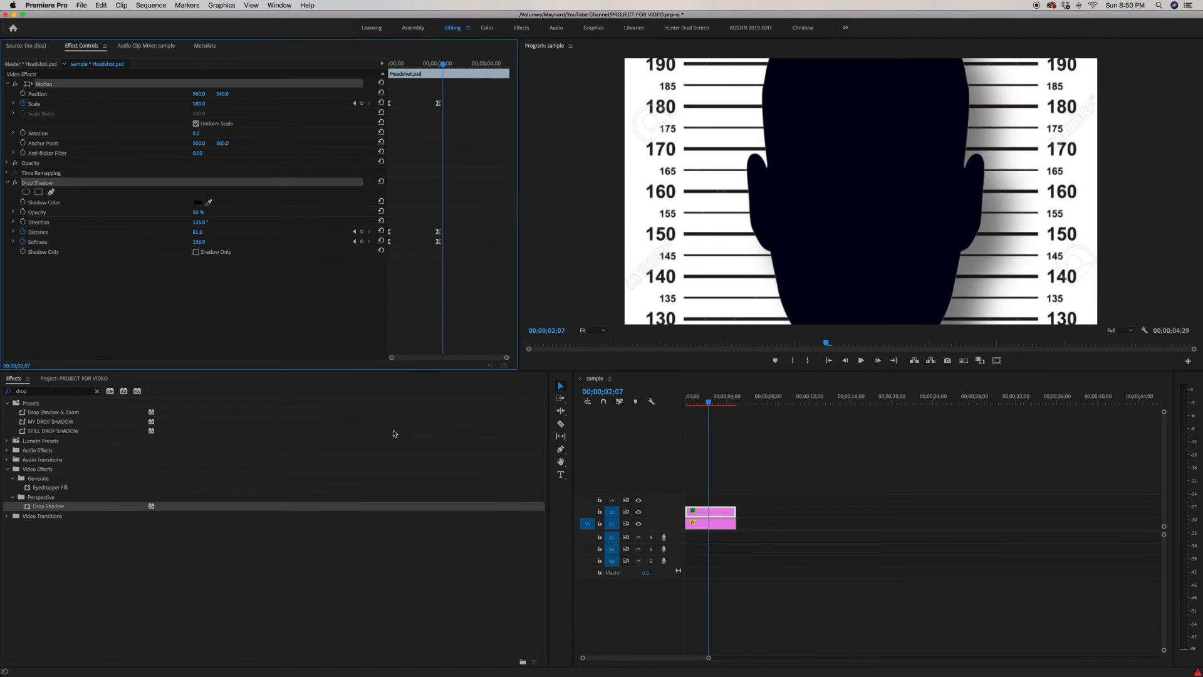
# Step: Browse the saved presets, search the effects for "drop sh" and select the Drop Shadow & Zoom preset
pyautogui.click(54, 394)
pyautogui.press('BackSpace')
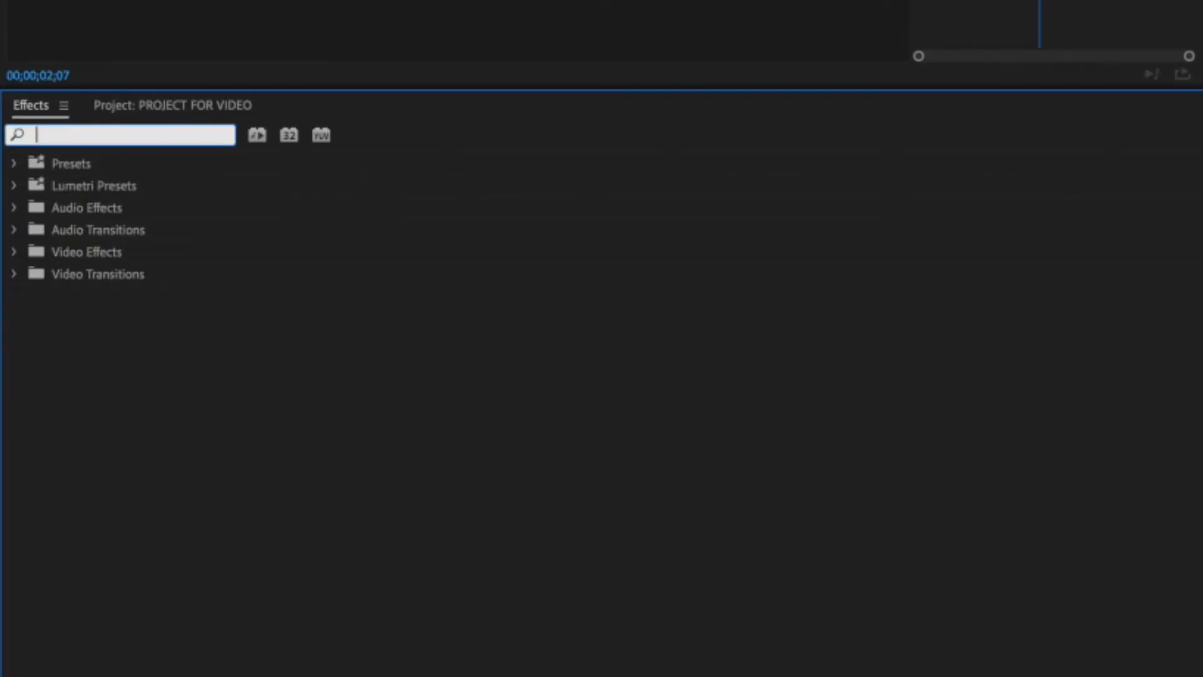
pyautogui.click(15, 164)
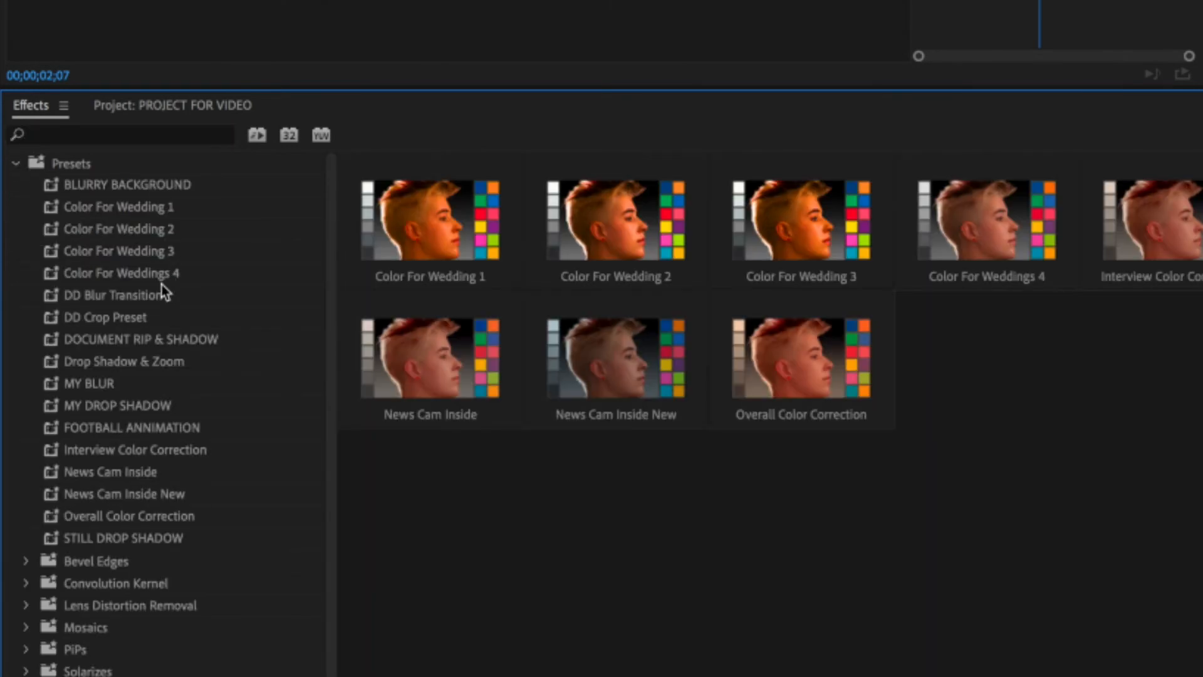
pyautogui.click(16, 165)
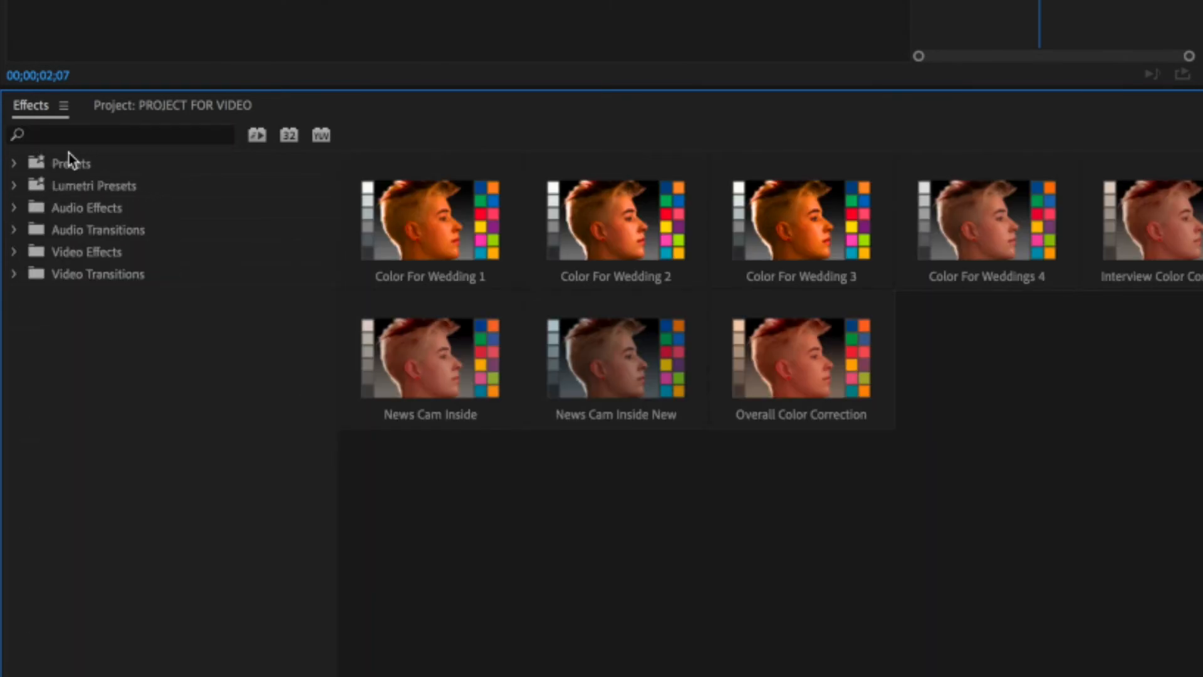
pyautogui.click(99, 137)
pyautogui.write('drop')
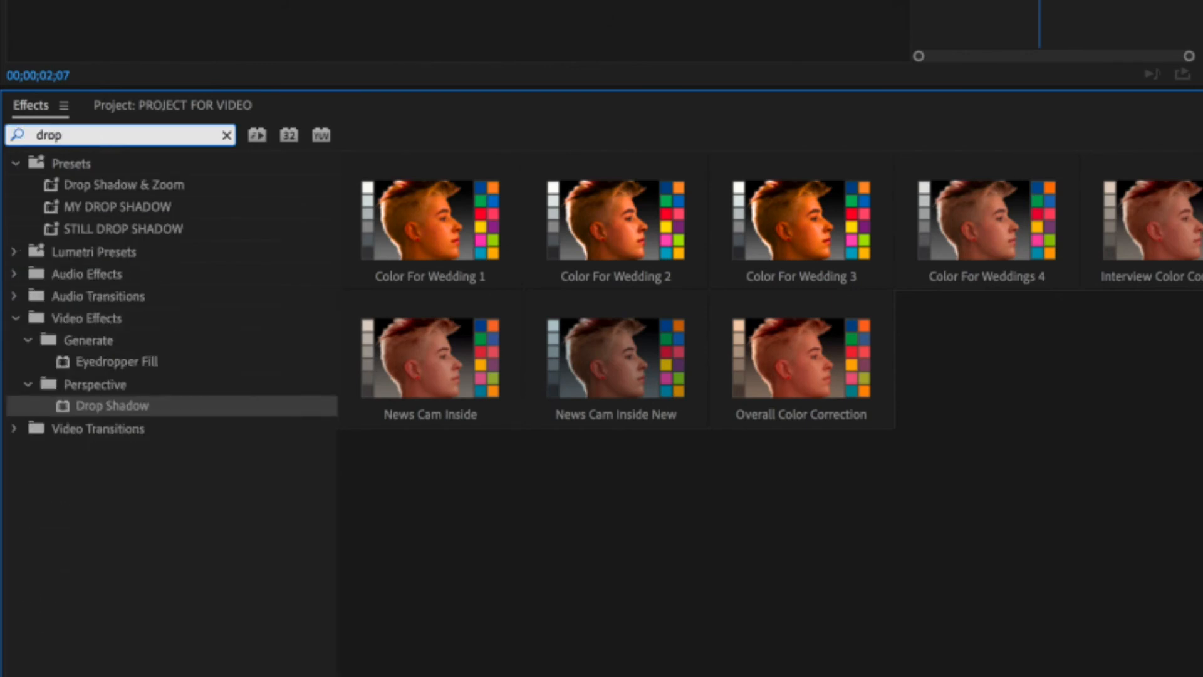
pyautogui.write(' sh')
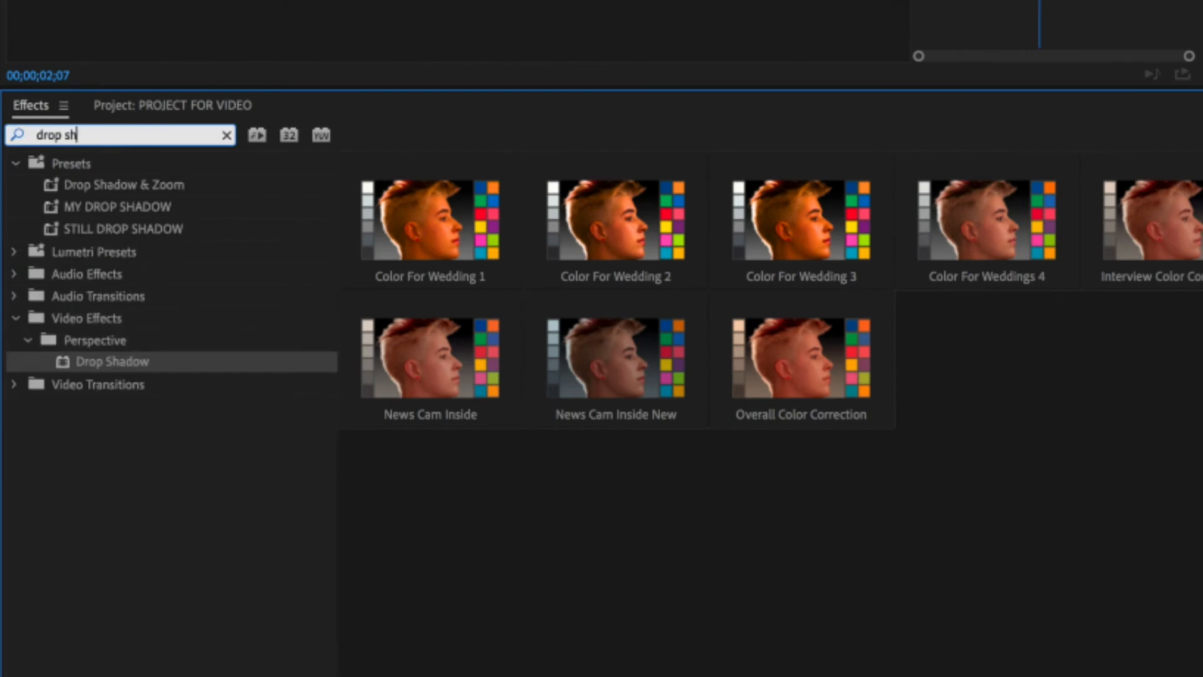
pyautogui.click(181, 185)
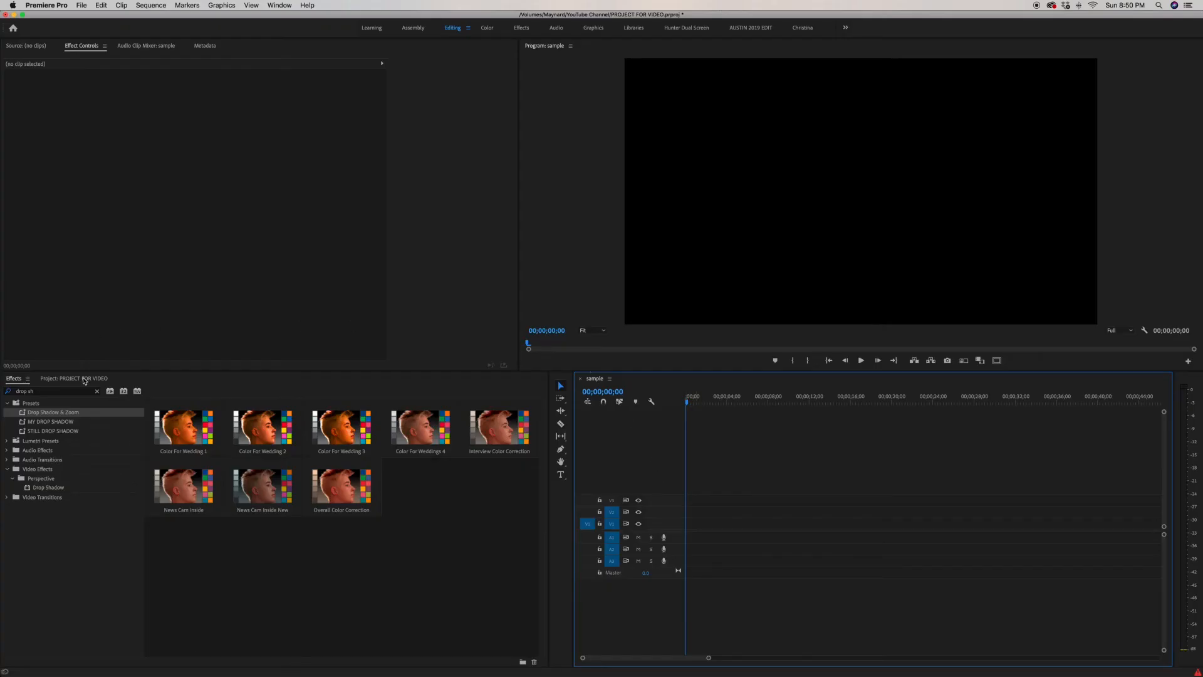
# Step: Place mug backdrop.jpg on the V1 track at the start of the emptied sequence
pyautogui.click(83, 379)
pyautogui.moveTo(149, 443); pyautogui.dragTo(668, 530)
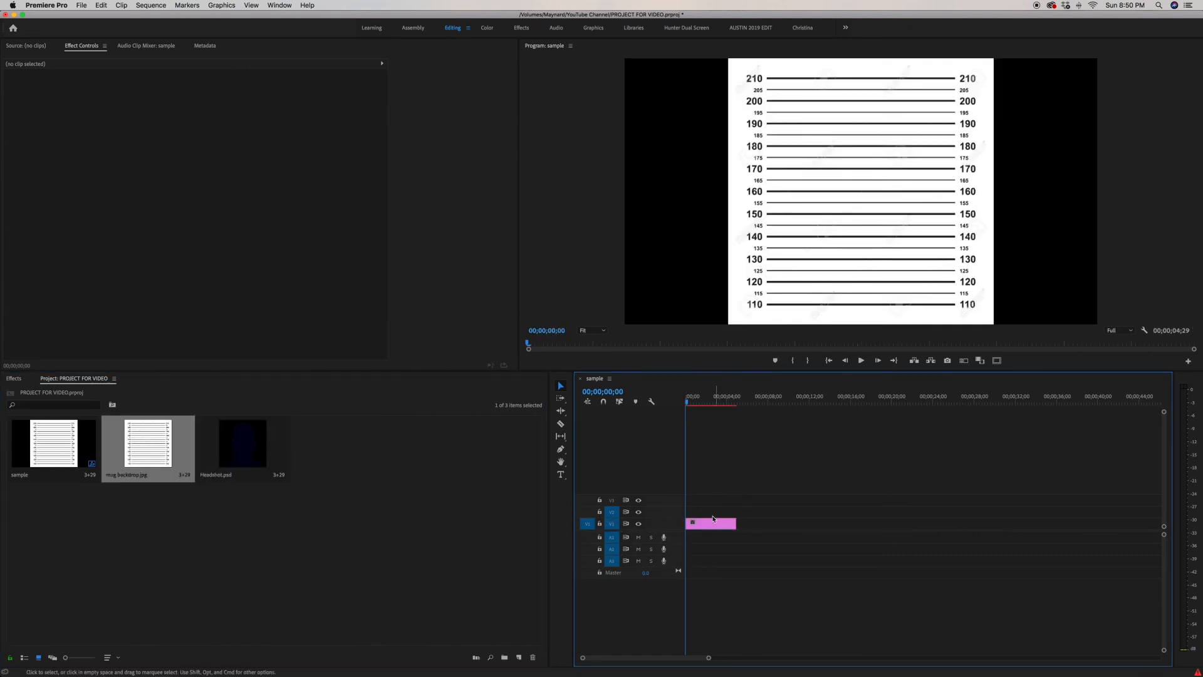
# Step: Scale the mug backdrop clip to 185 so it fills the frame, and place Headshot.psd above it on V2 at the sequence start
pyautogui.click(713, 522)
pyautogui.moveTo(199, 104); pyautogui.dragTo(252, 104)
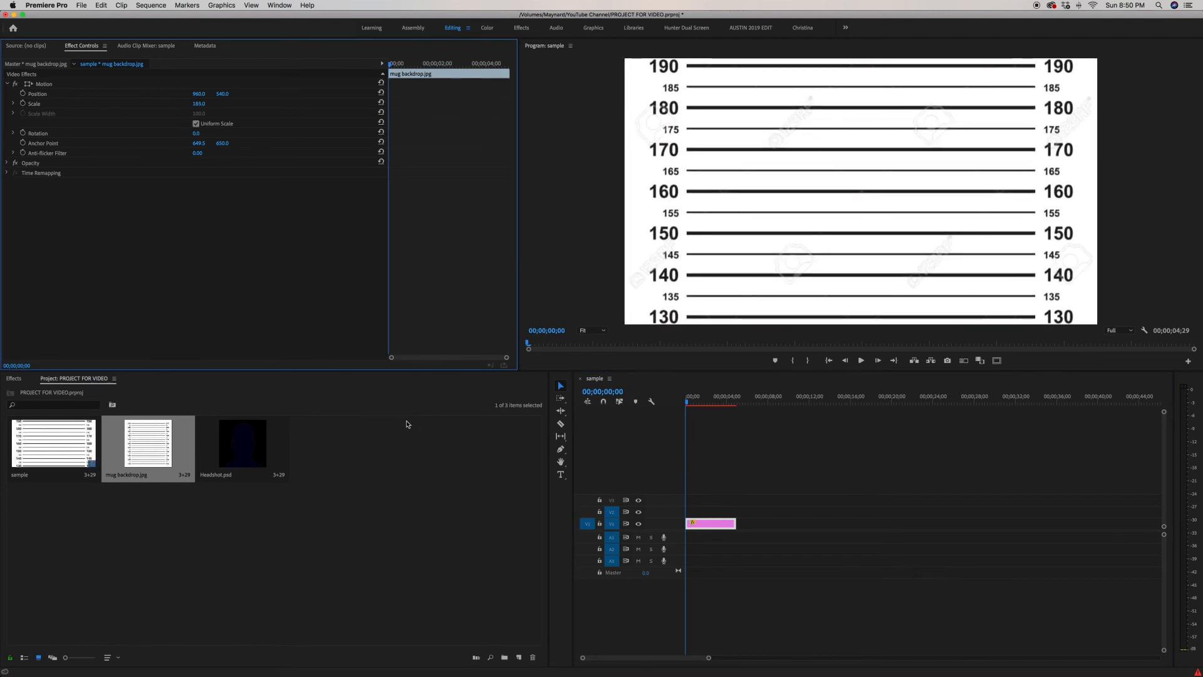
pyautogui.moveTo(254, 452); pyautogui.dragTo(683, 515)
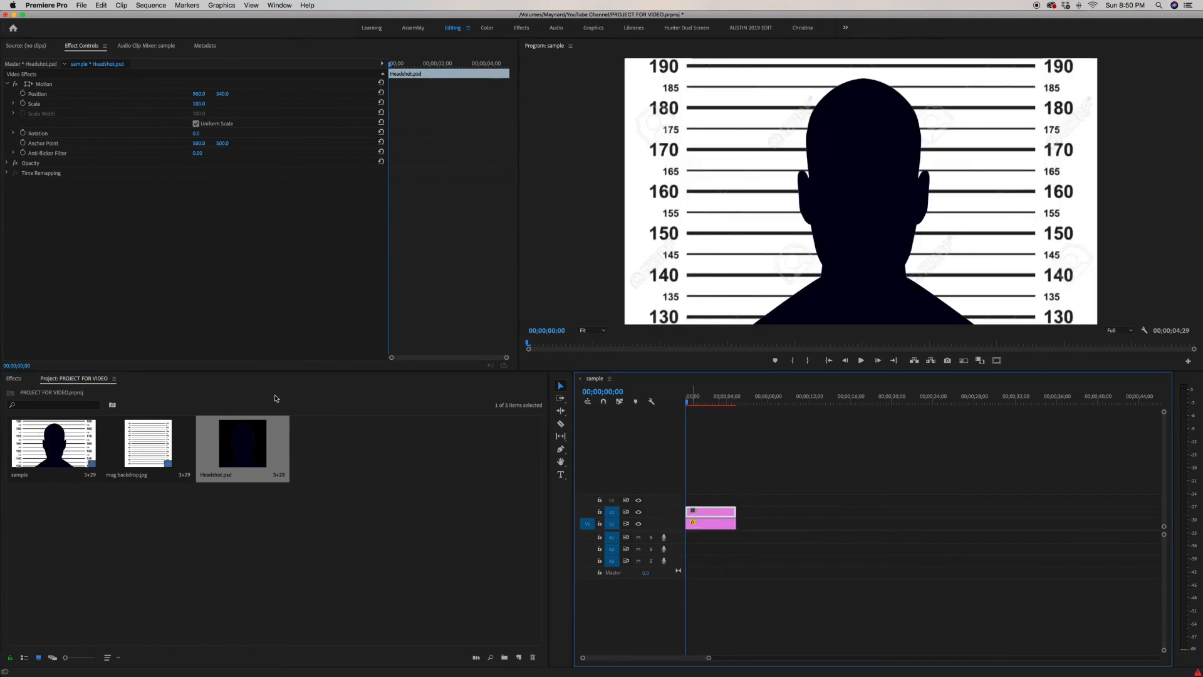
# Step: Apply the Drop Shadow & Zoom preset to the headshot clip on V2 and play the sequence to preview the animation
pyautogui.click(12, 379)
pyautogui.moveTo(69, 415); pyautogui.dragTo(707, 511)
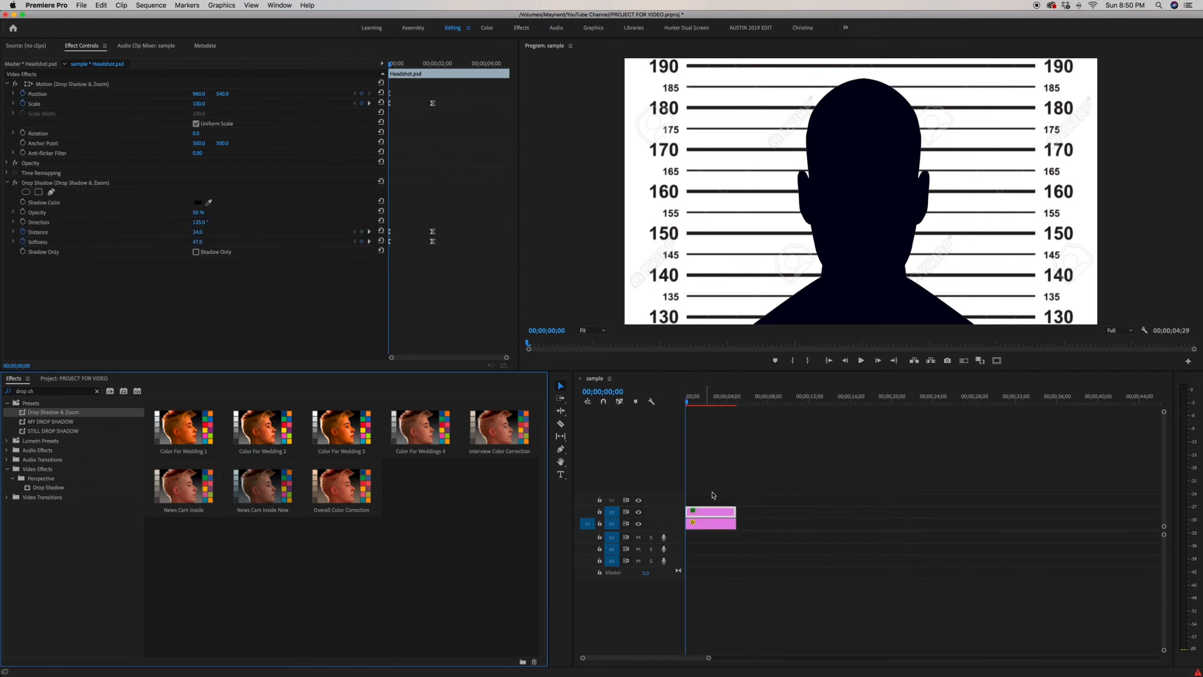
pyautogui.click(714, 493)
pyautogui.press('space')
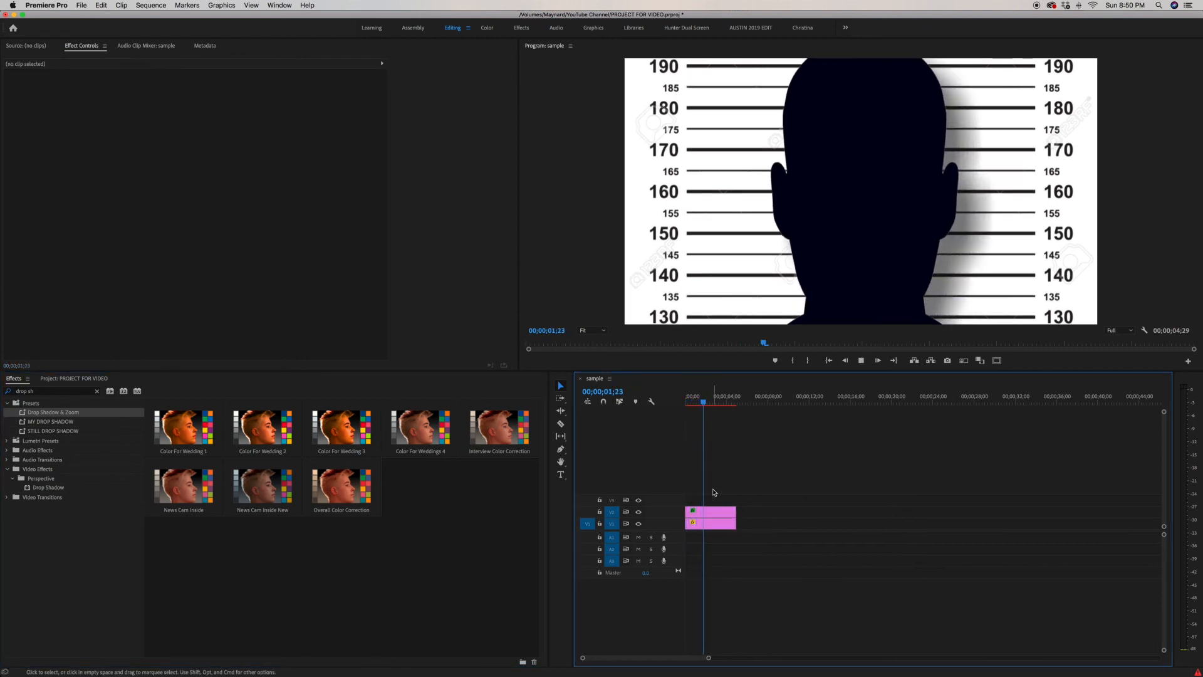
pyautogui.press('space')
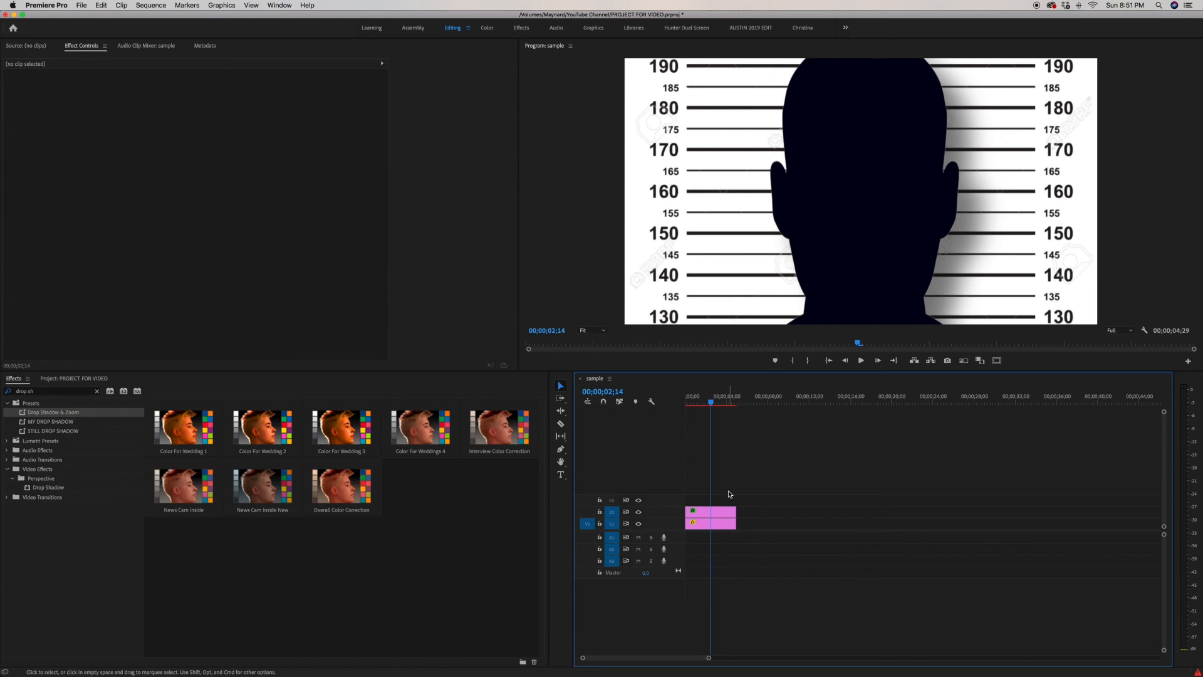
# Step: Select both the headshot and mug backdrop clips in the timeline
pyautogui.moveTo(738, 481); pyautogui.dragTo(716, 528)
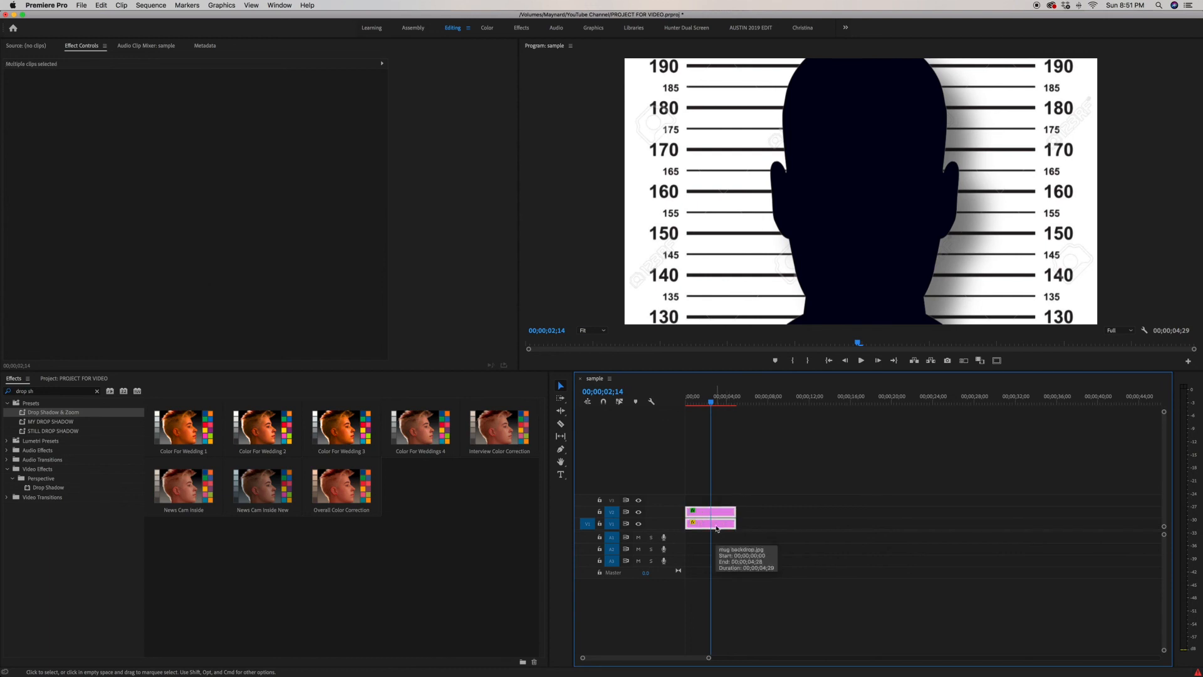